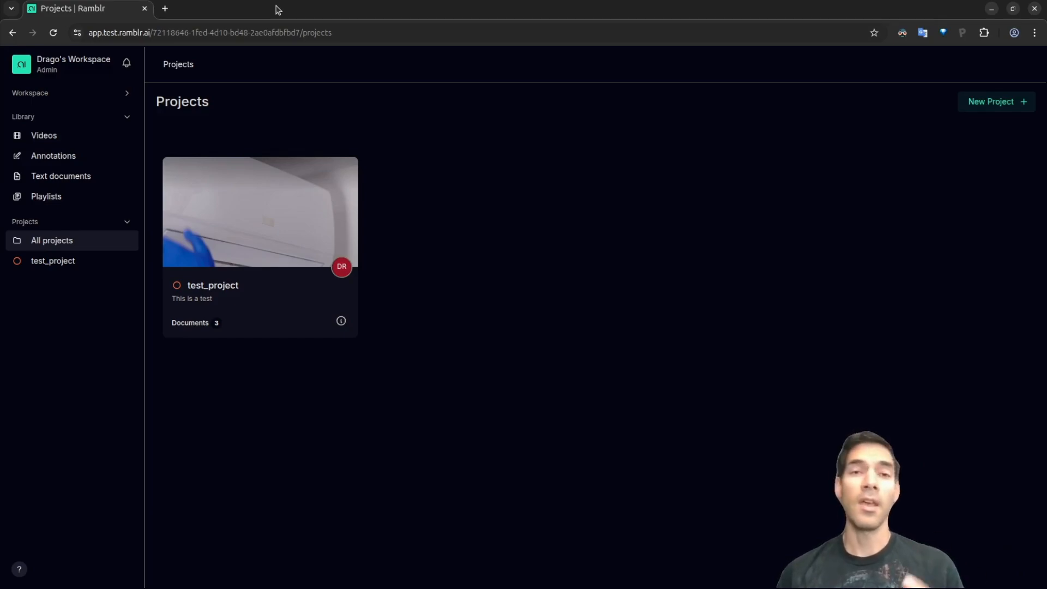
click(249, 197)
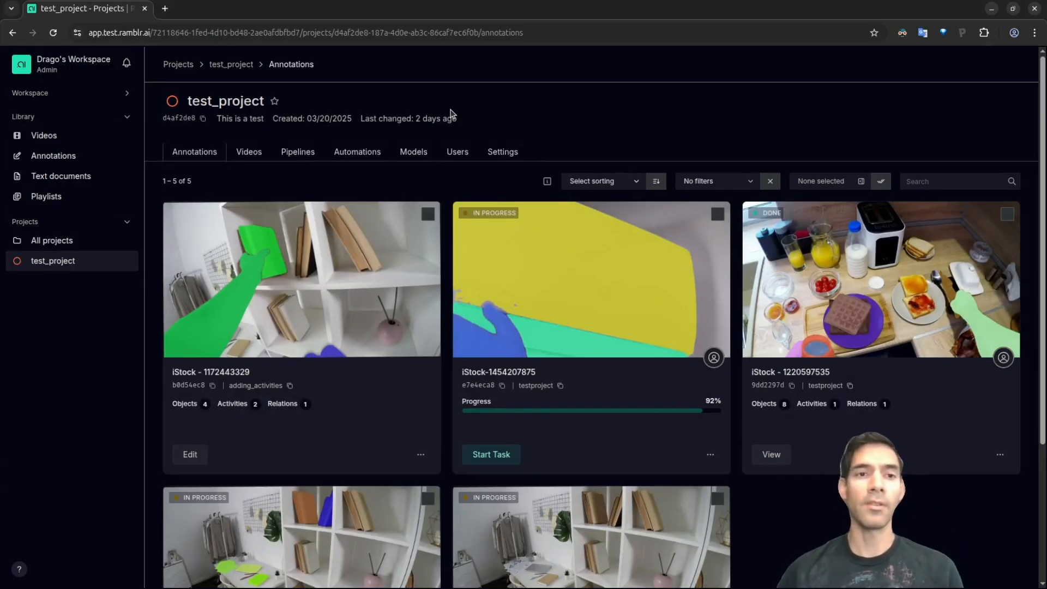
mouse_move(578, 254)
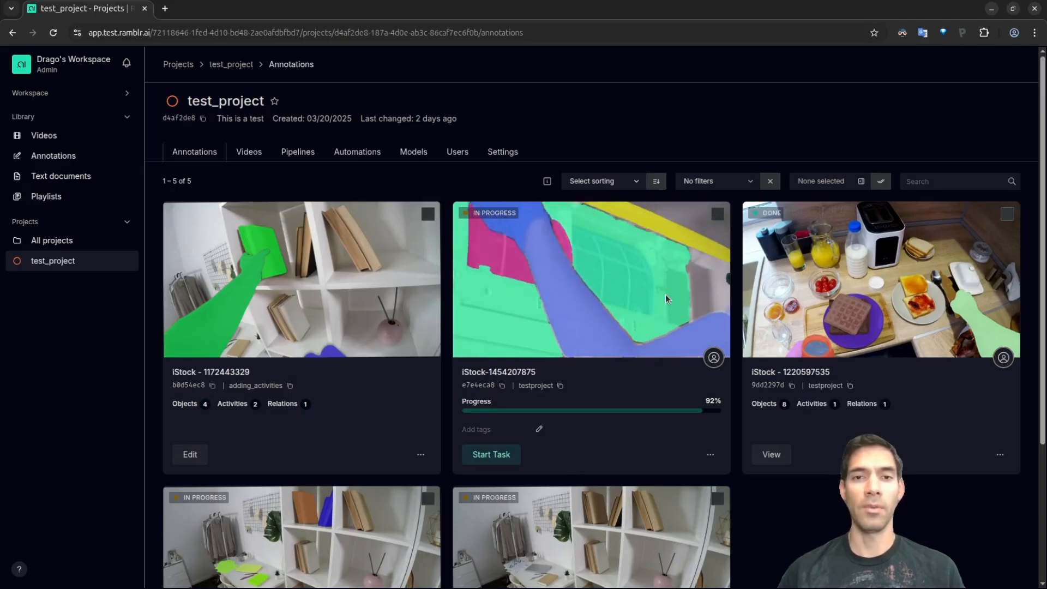
mouse_move(840, 281)
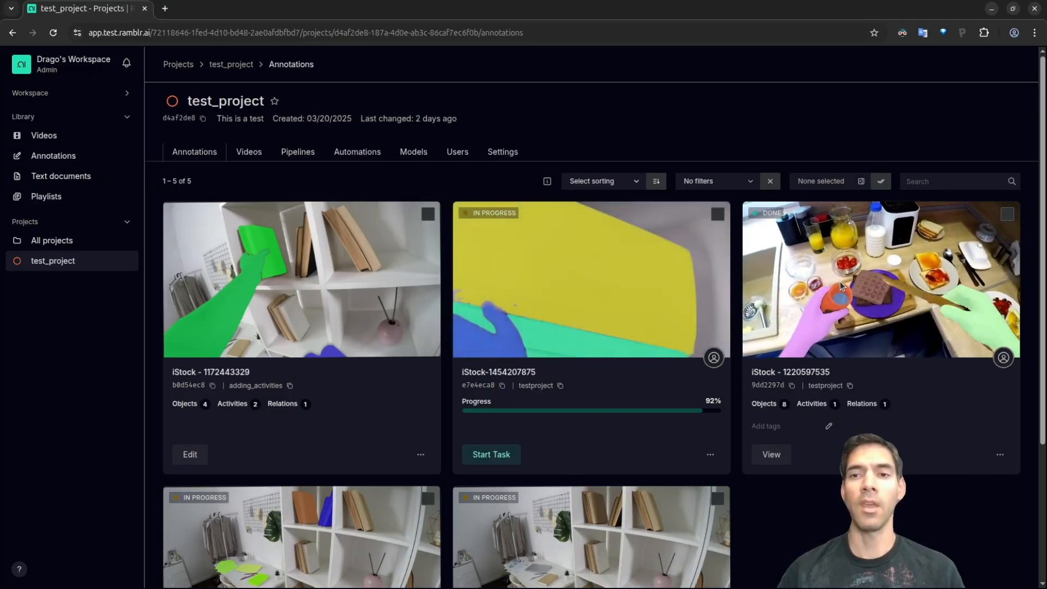
mouse_move(522, 405)
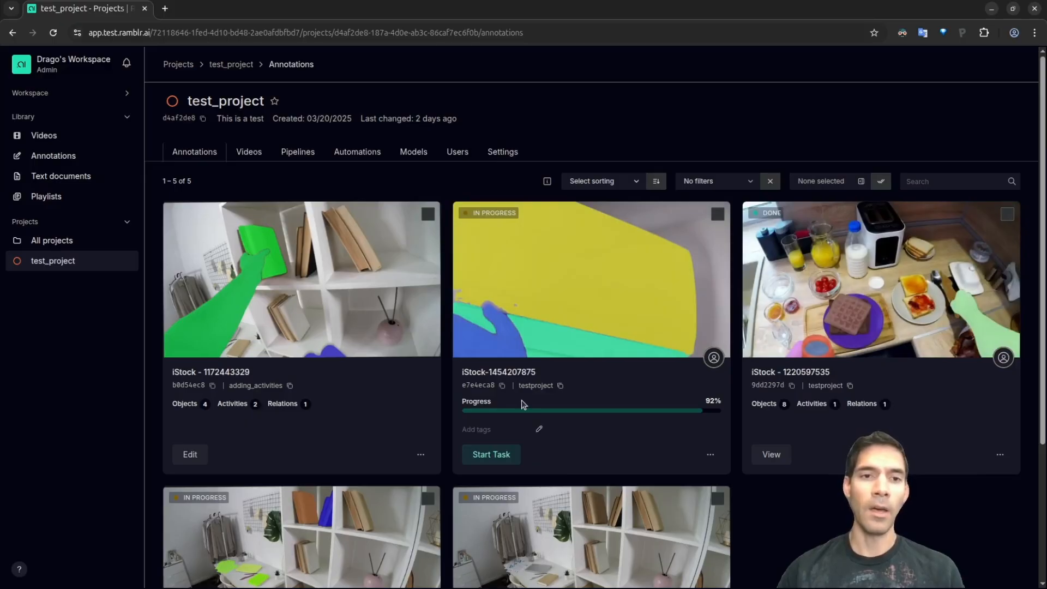
mouse_move(323, 280)
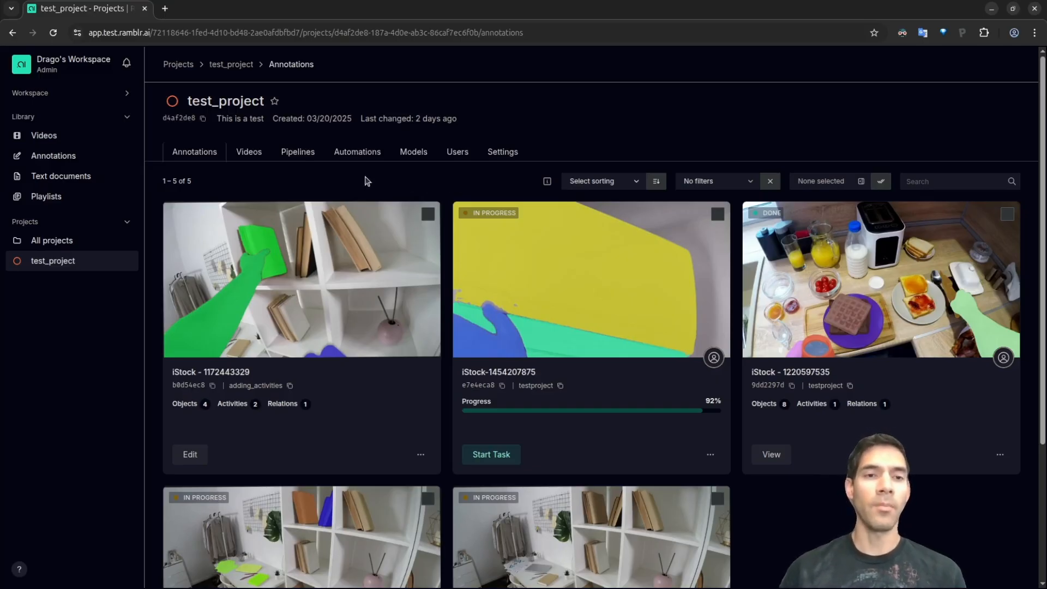
mouse_move(301, 265)
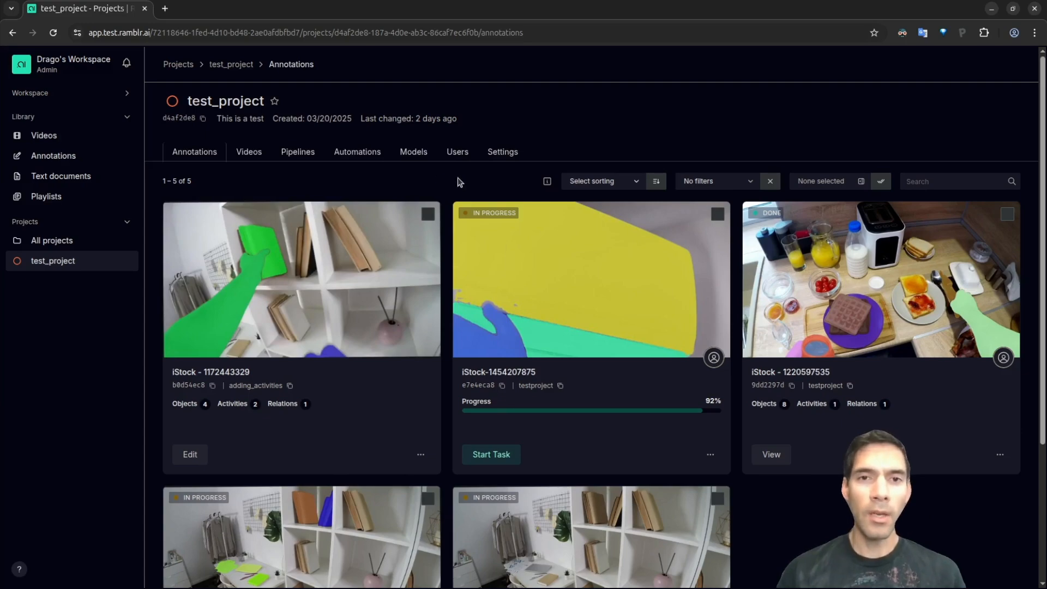
Step: Check the project's annotation scope settings and examine the categories and activities defined in test_vocabulary_2
click(504, 154)
scroll(528, 306, down, 2)
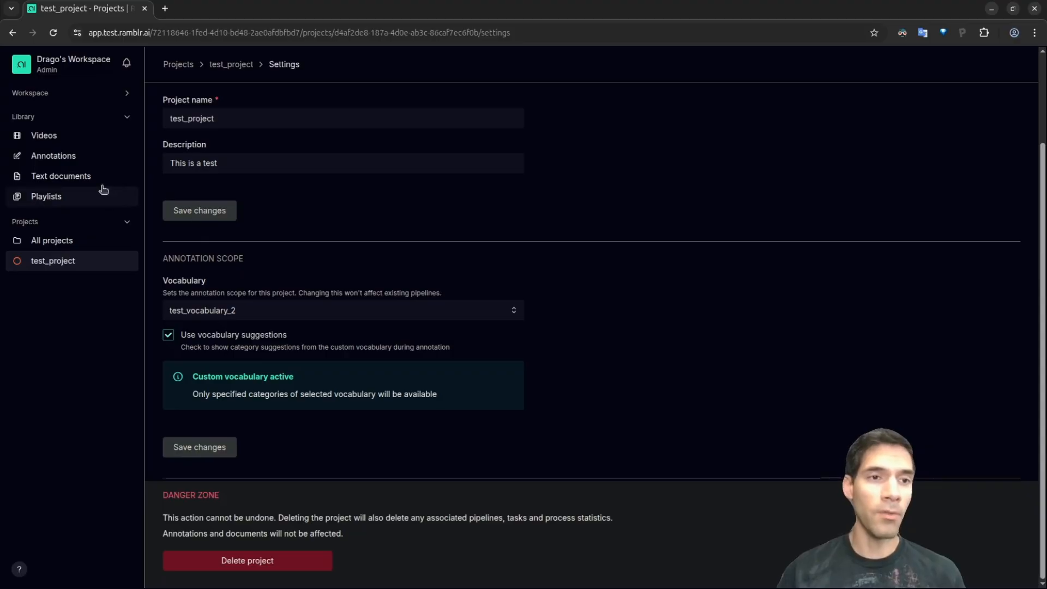
click(124, 93)
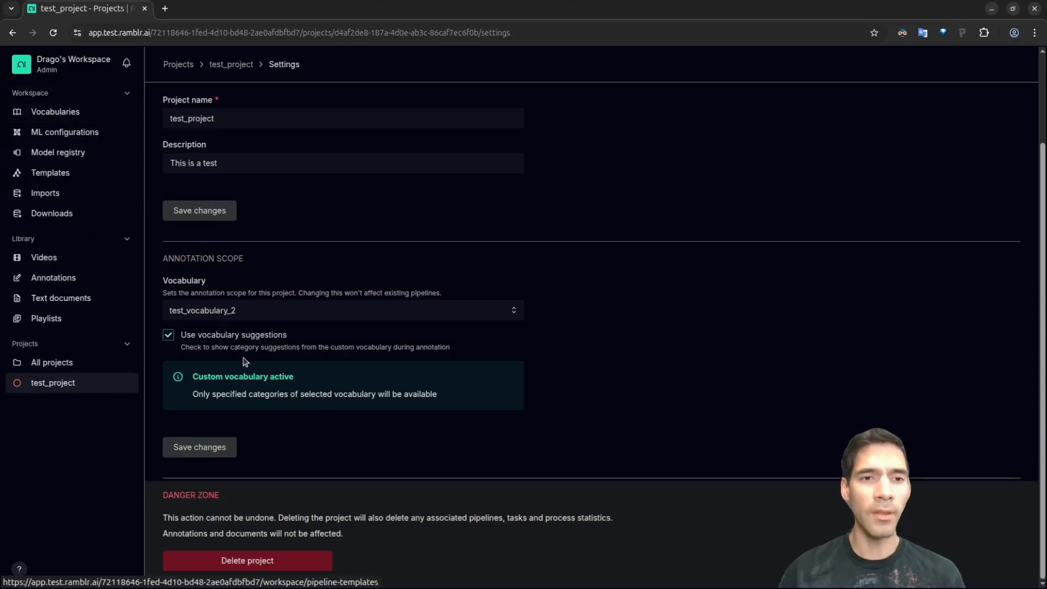
click(91, 114)
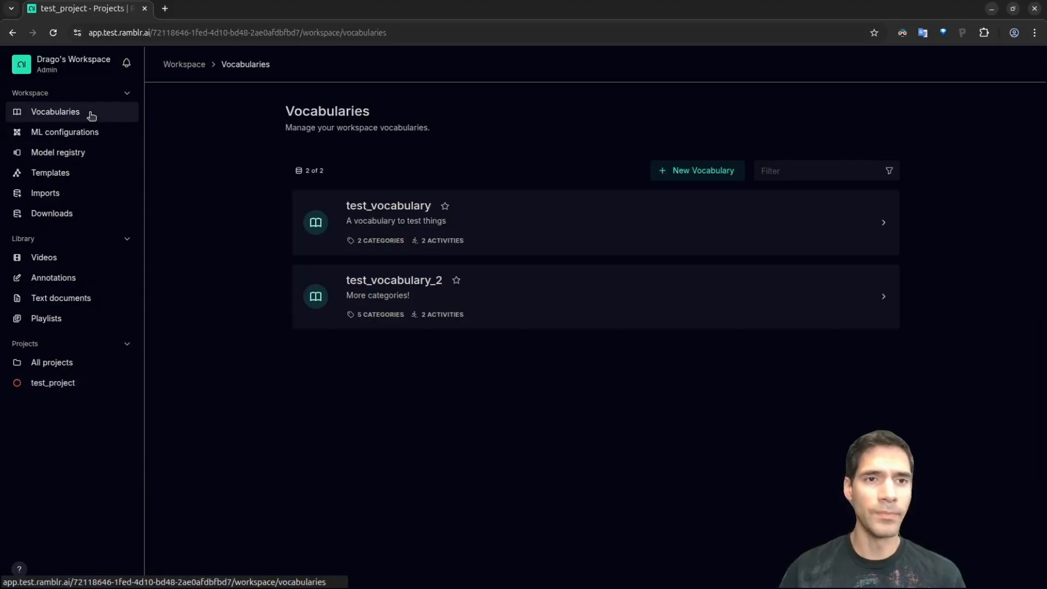
click(489, 300)
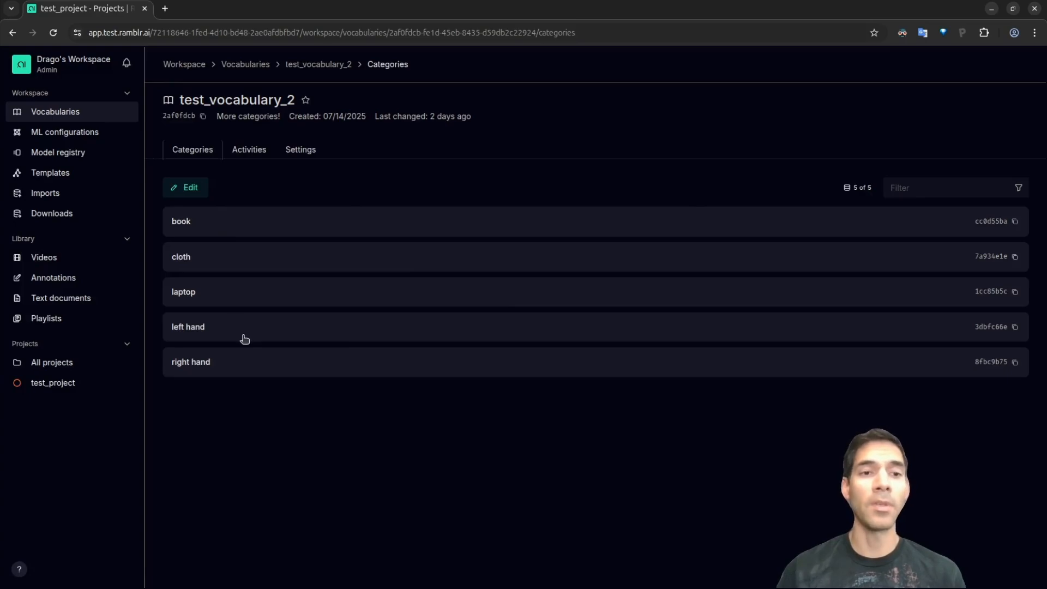
click(245, 148)
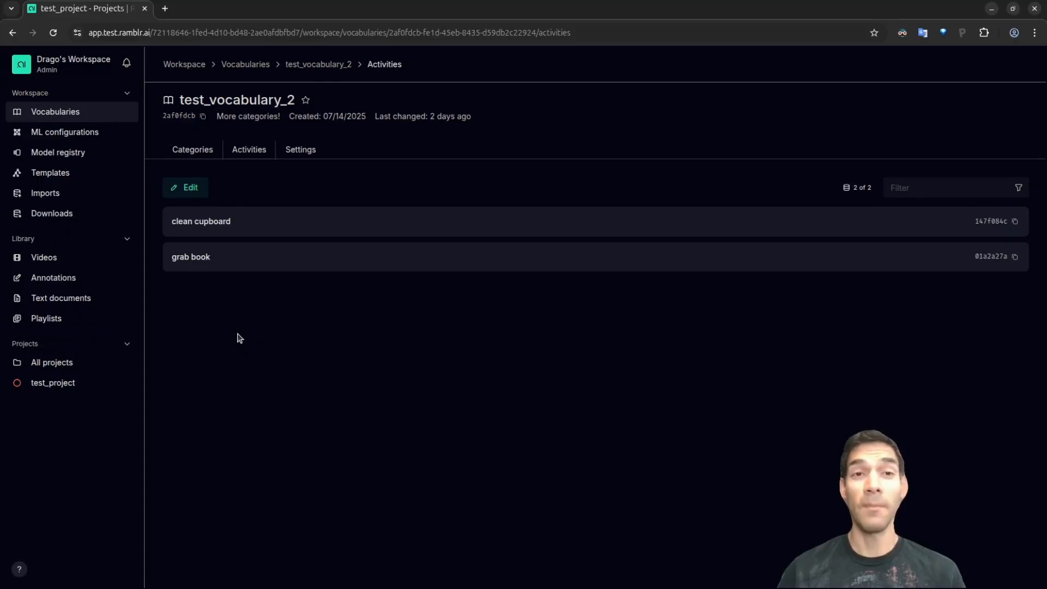
click(55, 383)
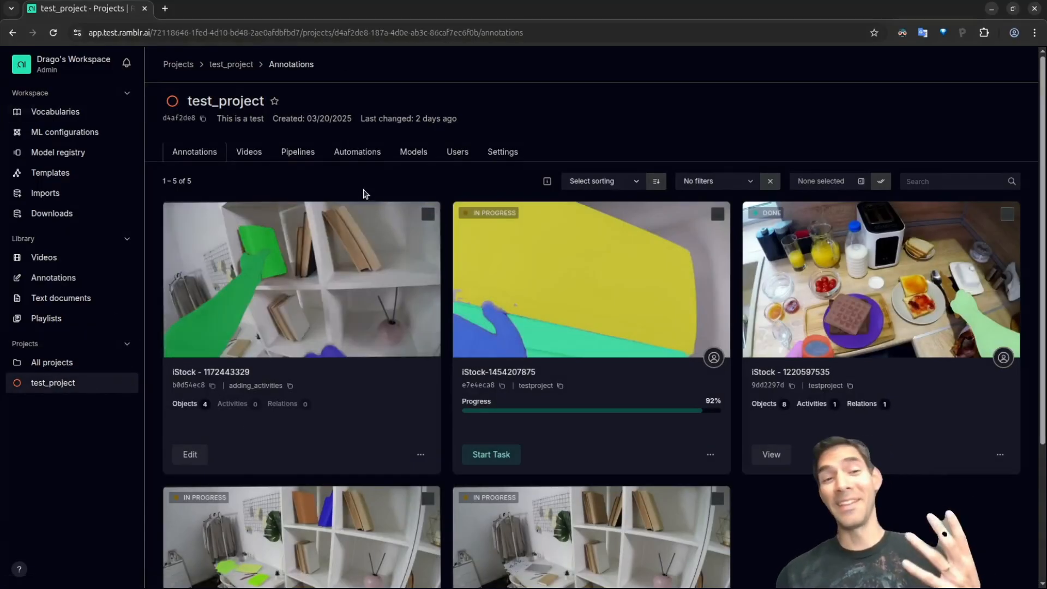
mouse_move(343, 260)
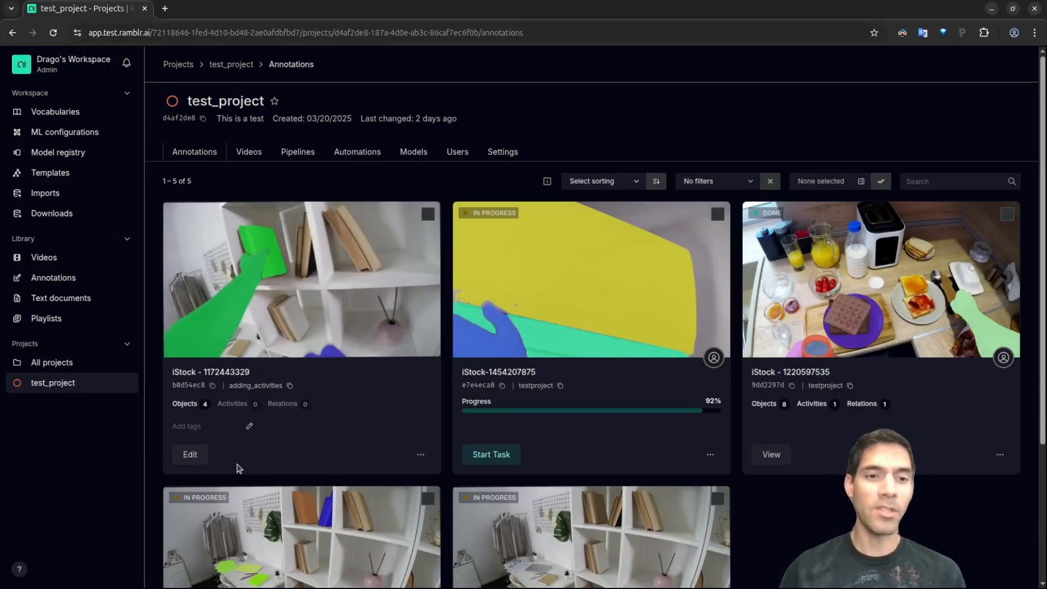
click(201, 455)
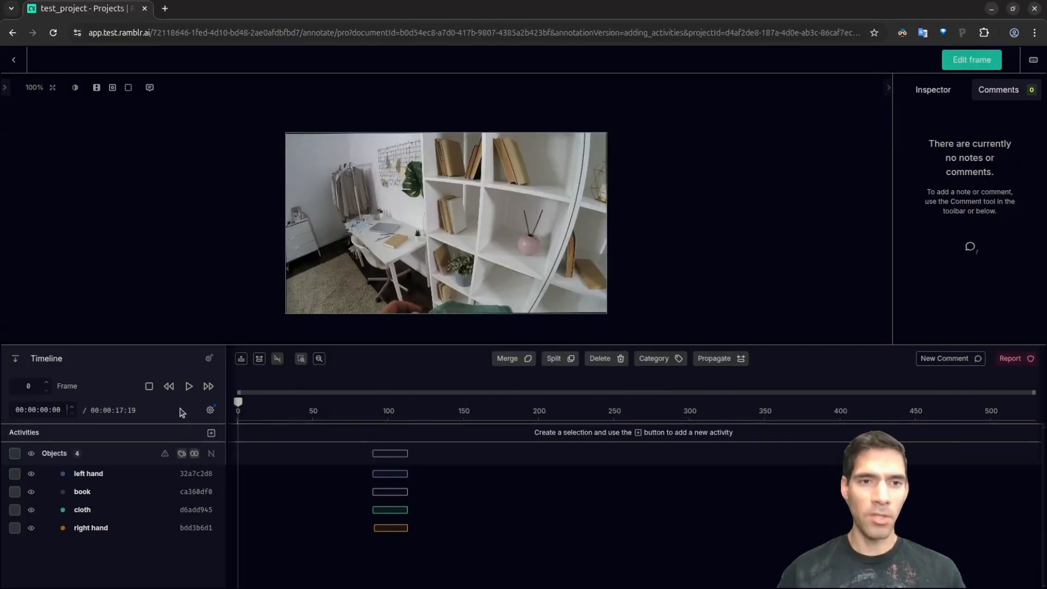
click(189, 386)
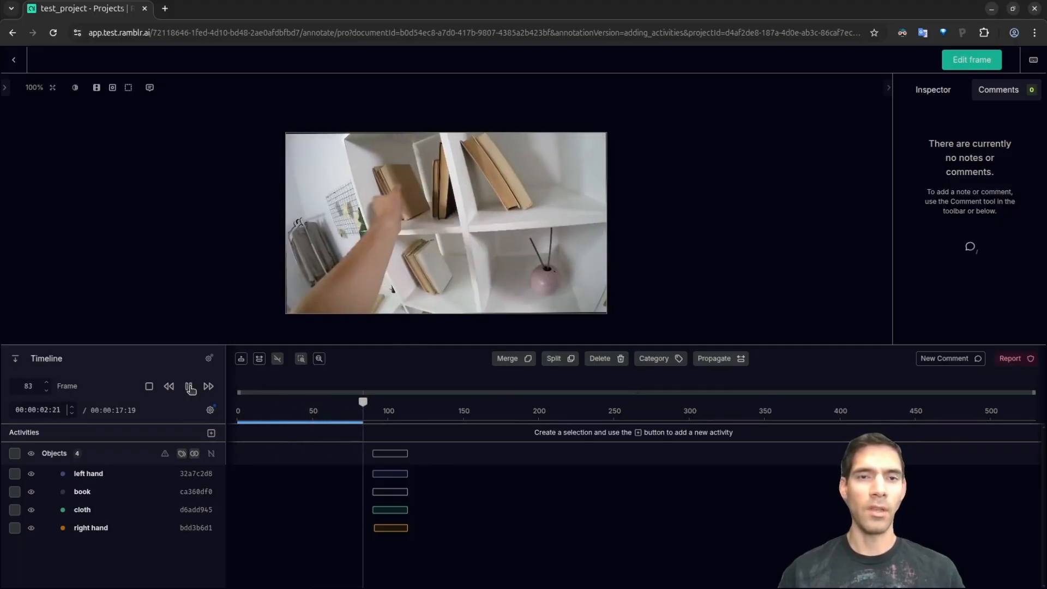
click(189, 387)
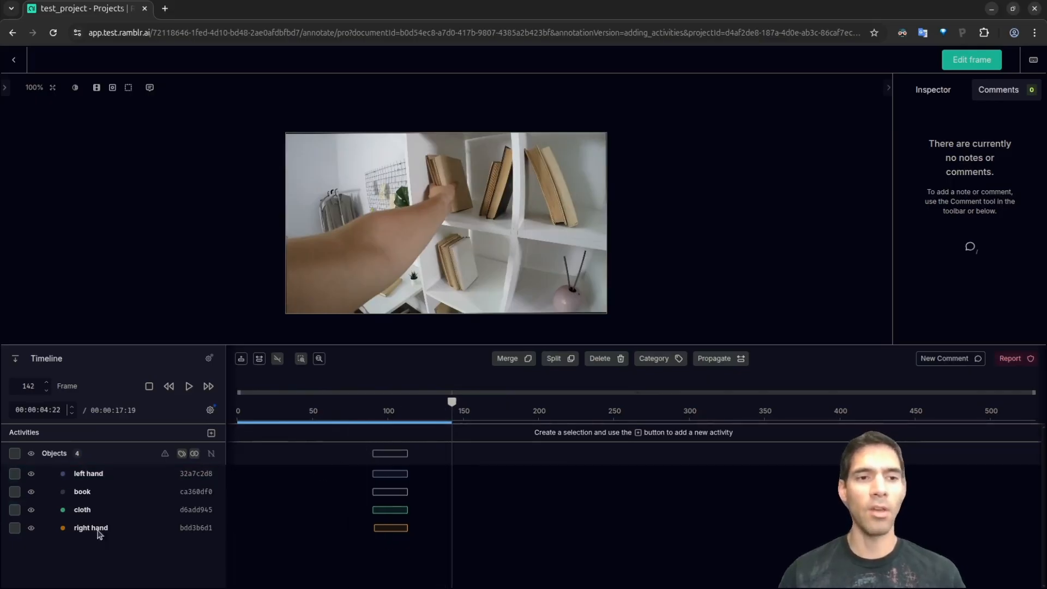
Step: At frame 96, add a color attribute with the value brown to the book object, applied to all annotated frames
click(385, 497)
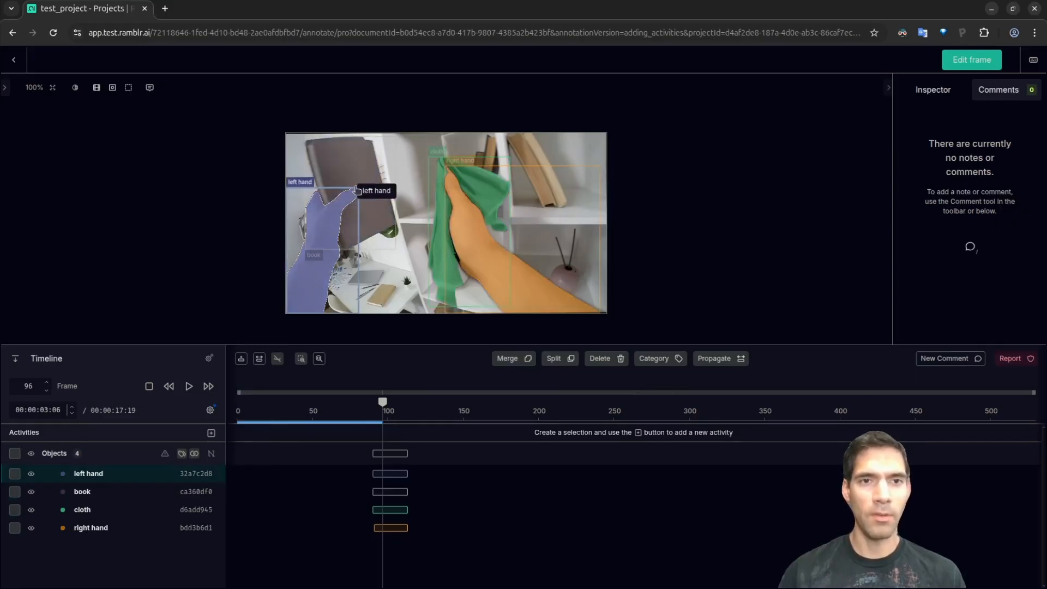
click(366, 165)
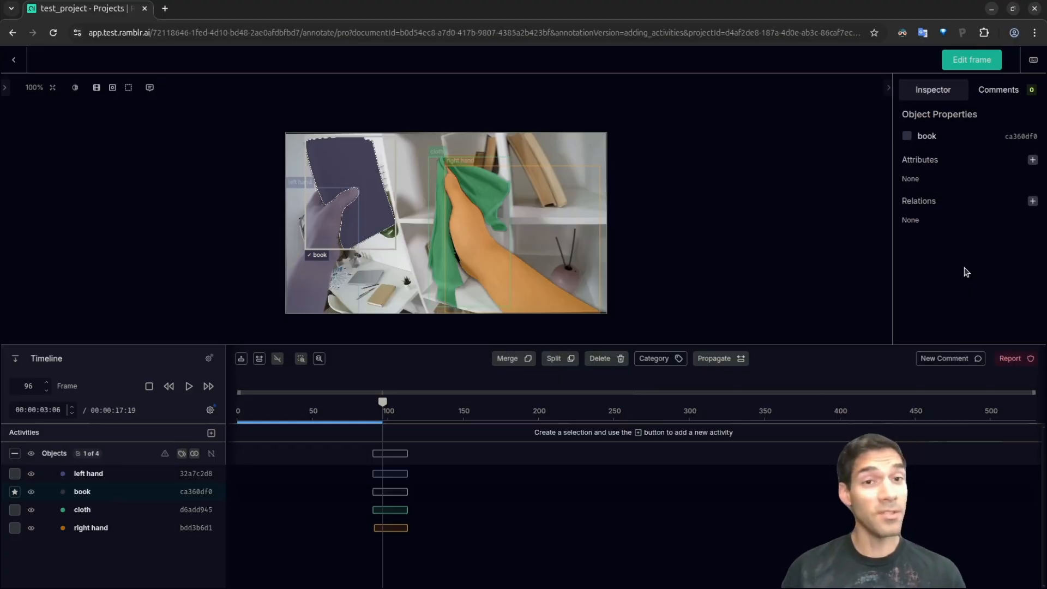
click(1033, 161)
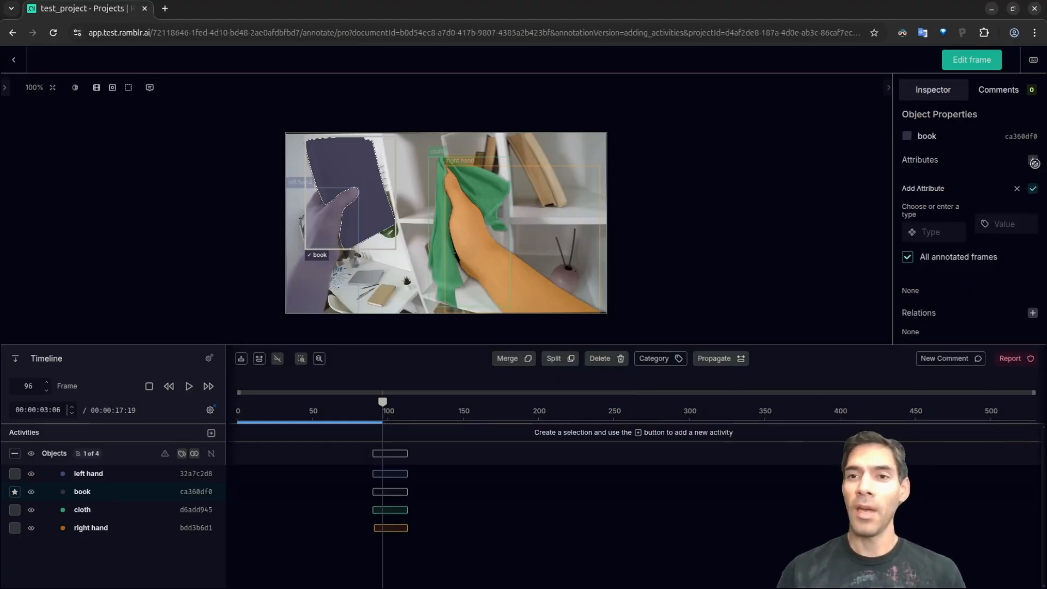
click(940, 235)
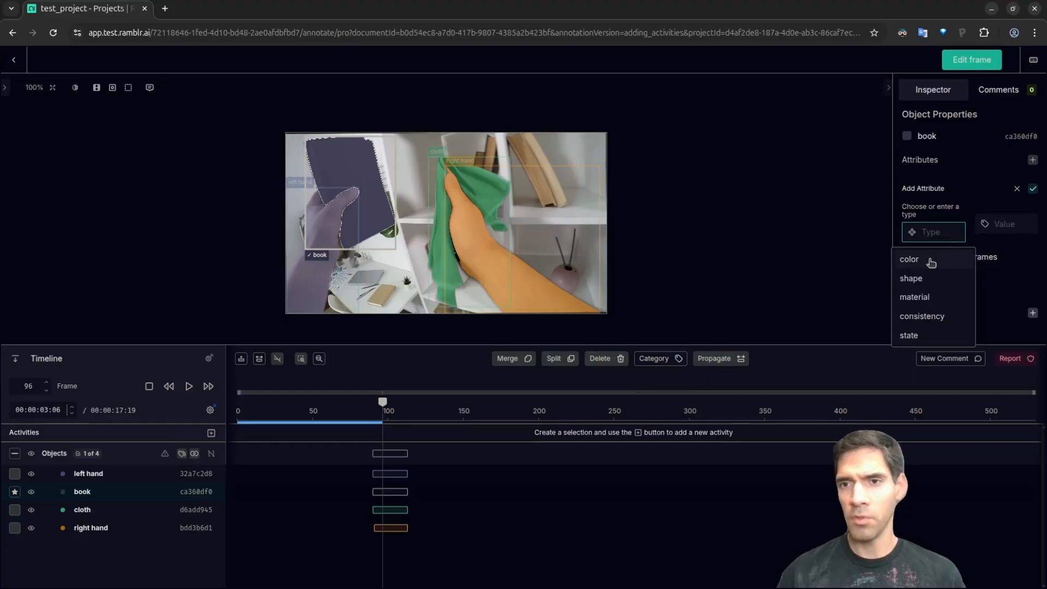
click(926, 260)
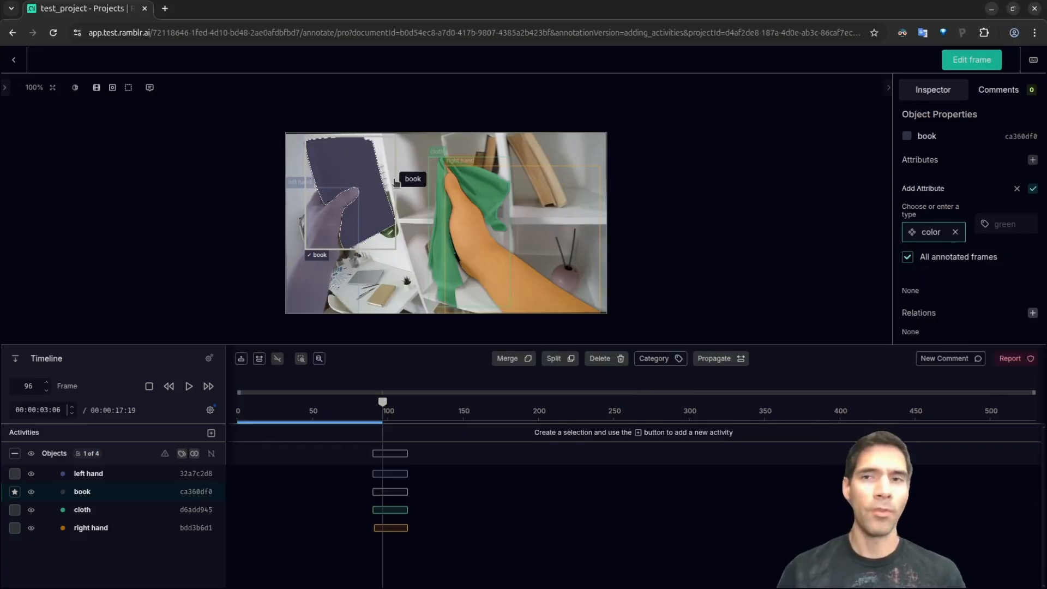
click(112, 87)
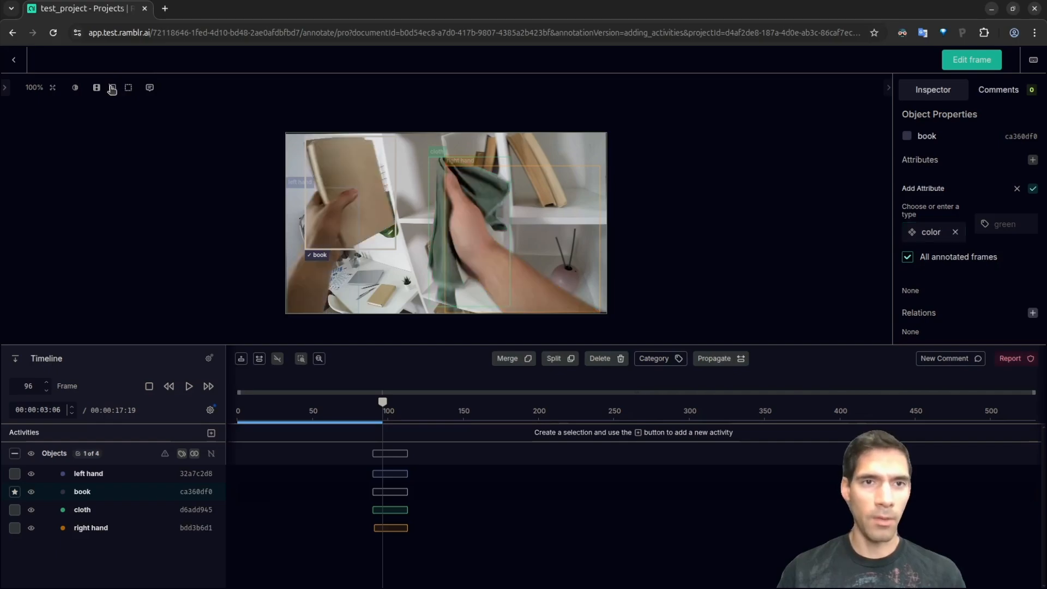
click(111, 87)
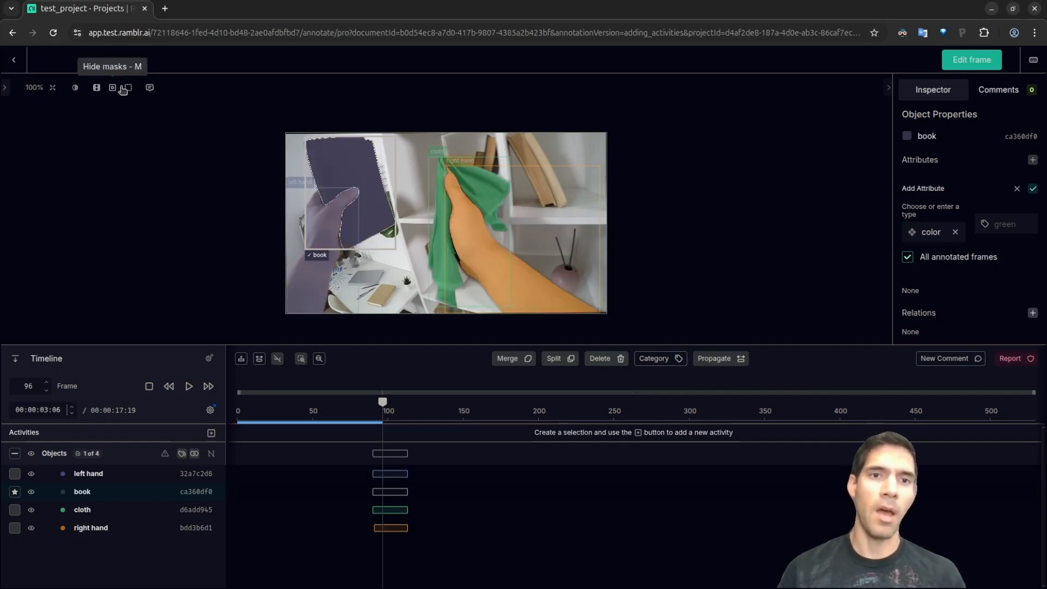
click(1006, 222)
text(brown)
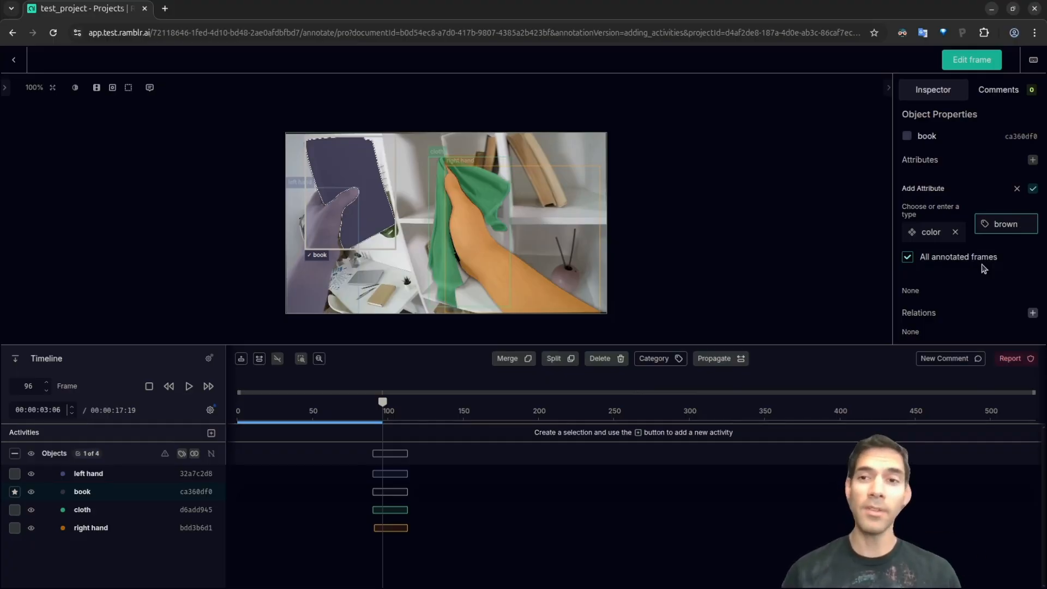
click(910, 260)
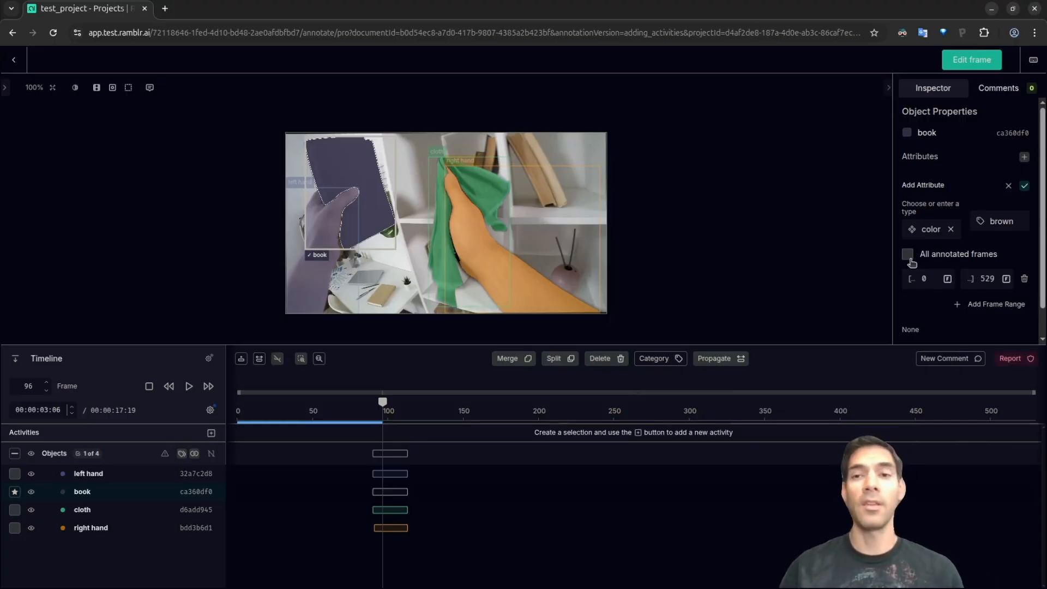
click(909, 256)
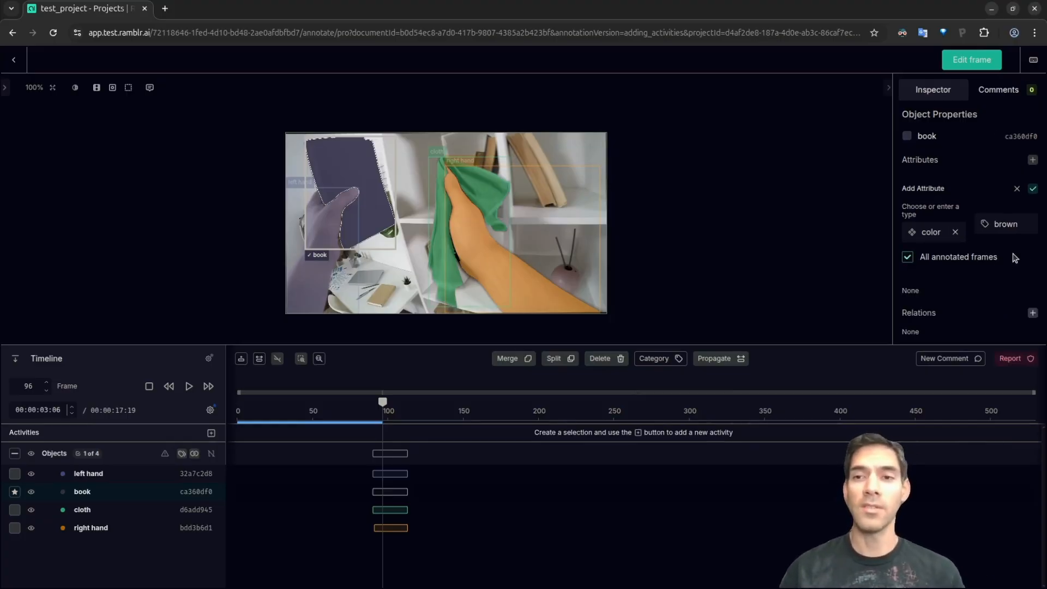
click(1032, 190)
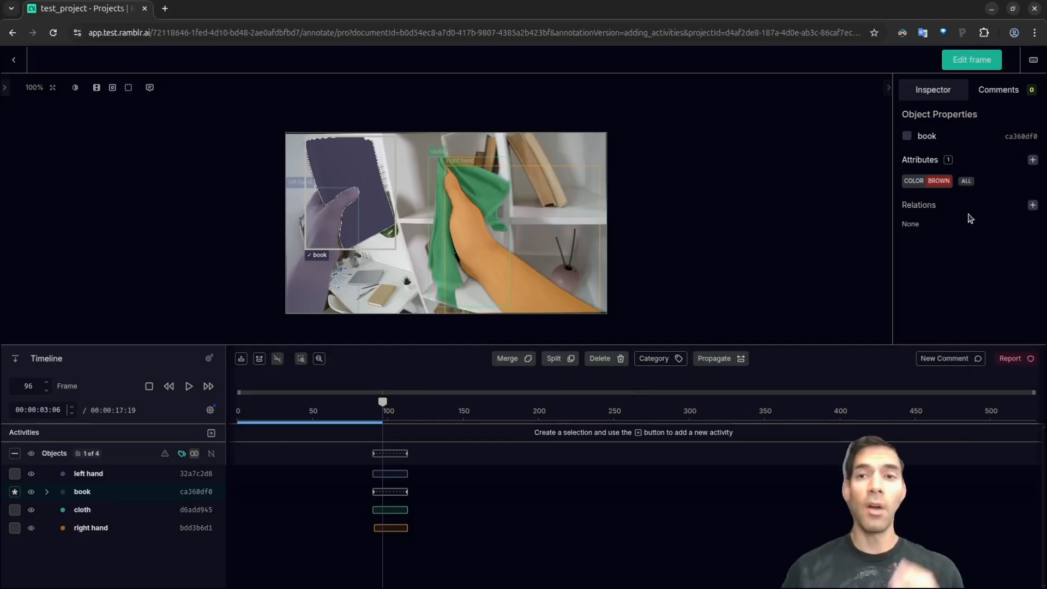
Step: Add a position relation with the value on from the book to the left hand, applied to all annotated frames
click(1032, 206)
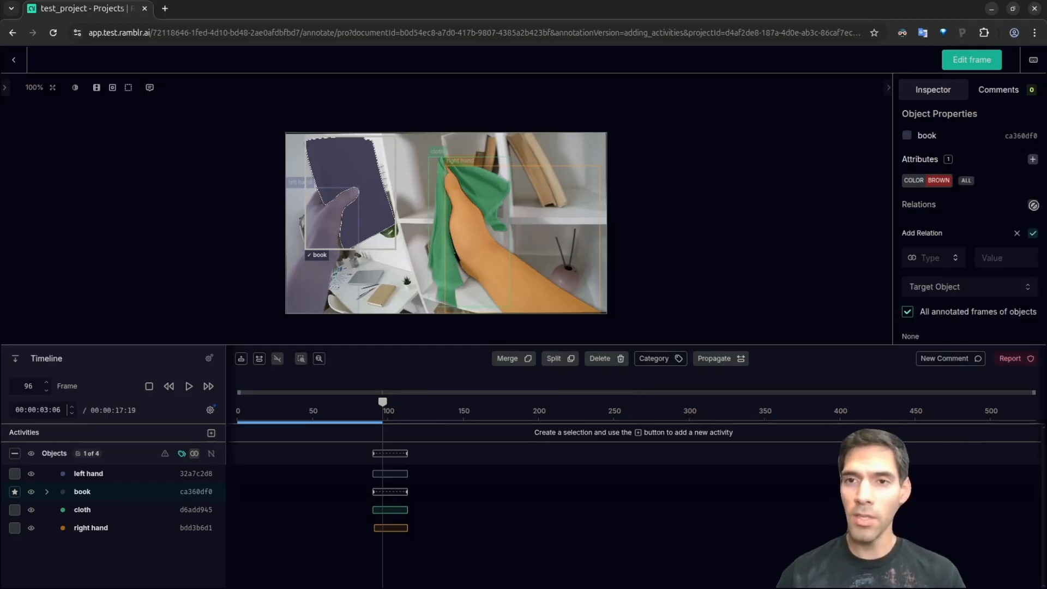
click(943, 262)
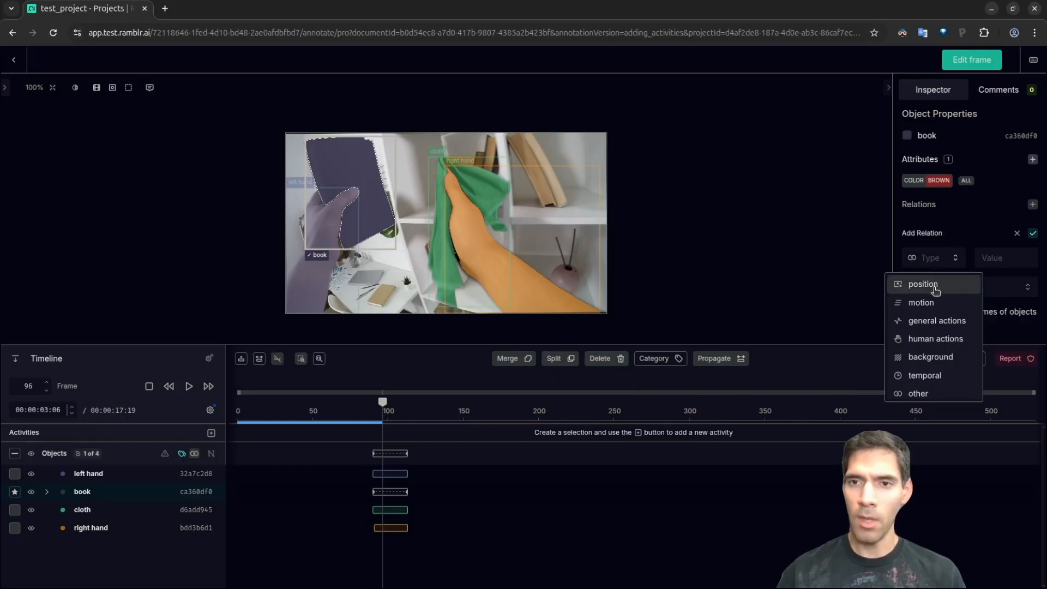
click(924, 283)
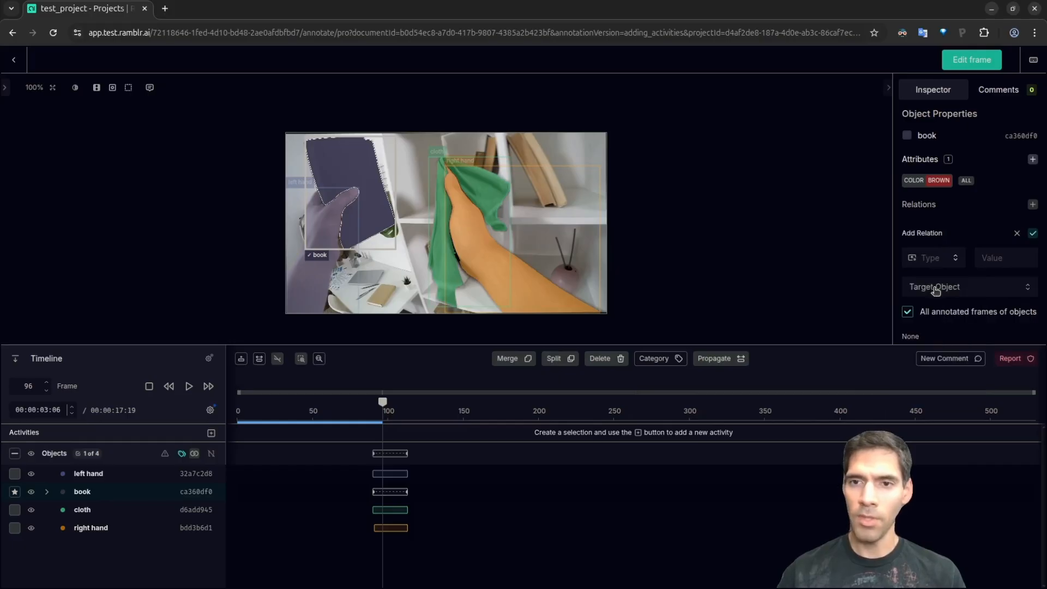
click(1000, 263)
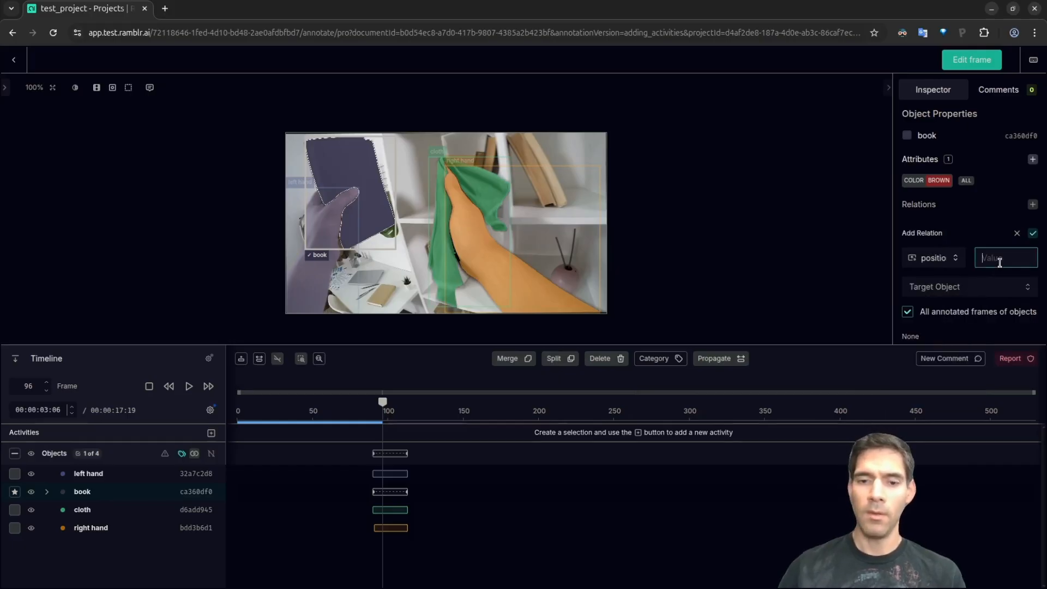
click(959, 289)
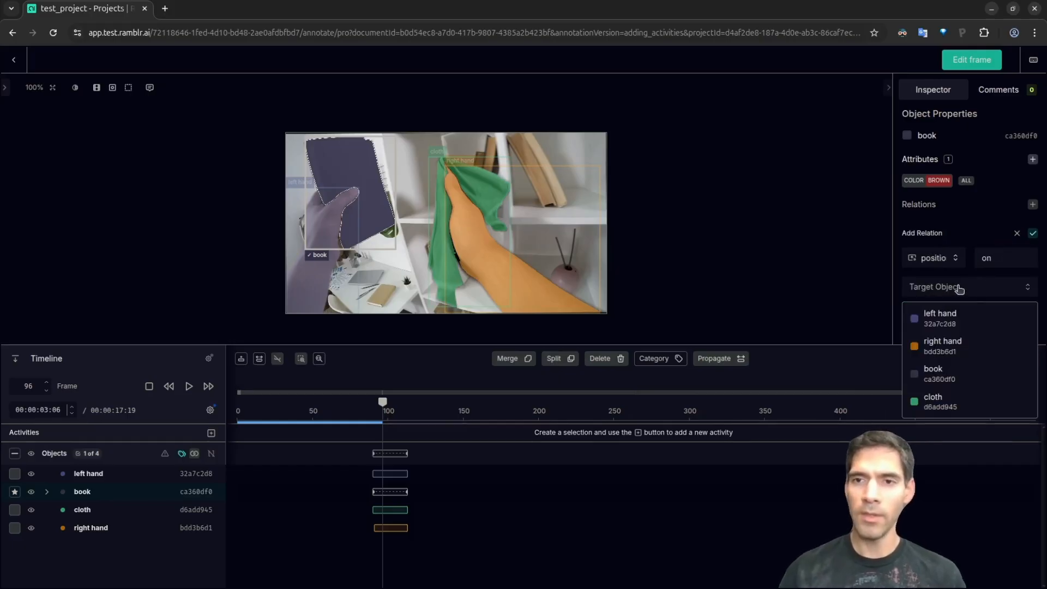
click(980, 315)
scroll(967, 233, down, 1)
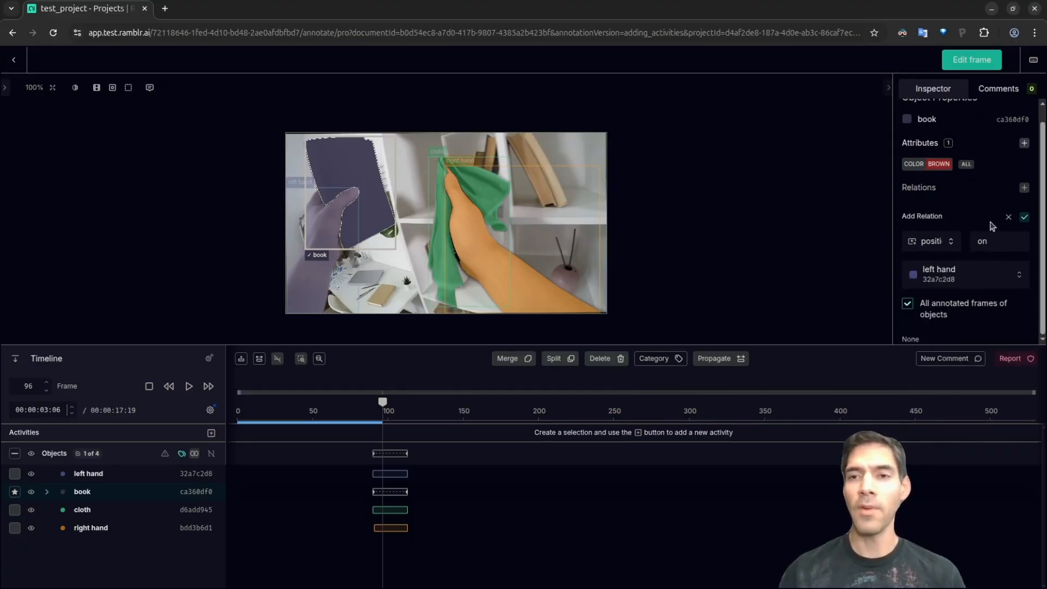
scroll(990, 226, up, 1)
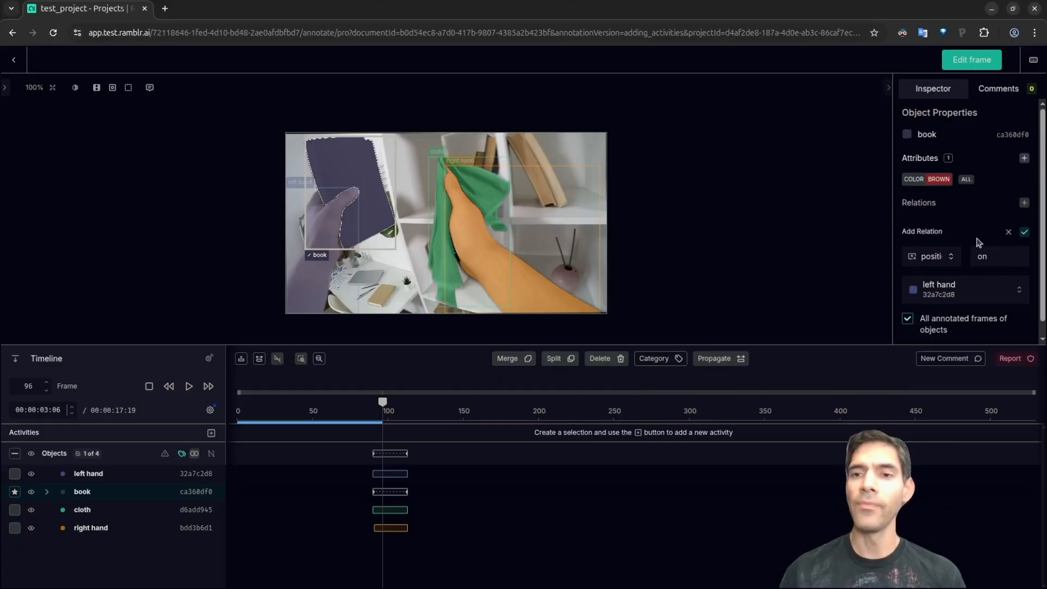
scroll(992, 216, down, 1)
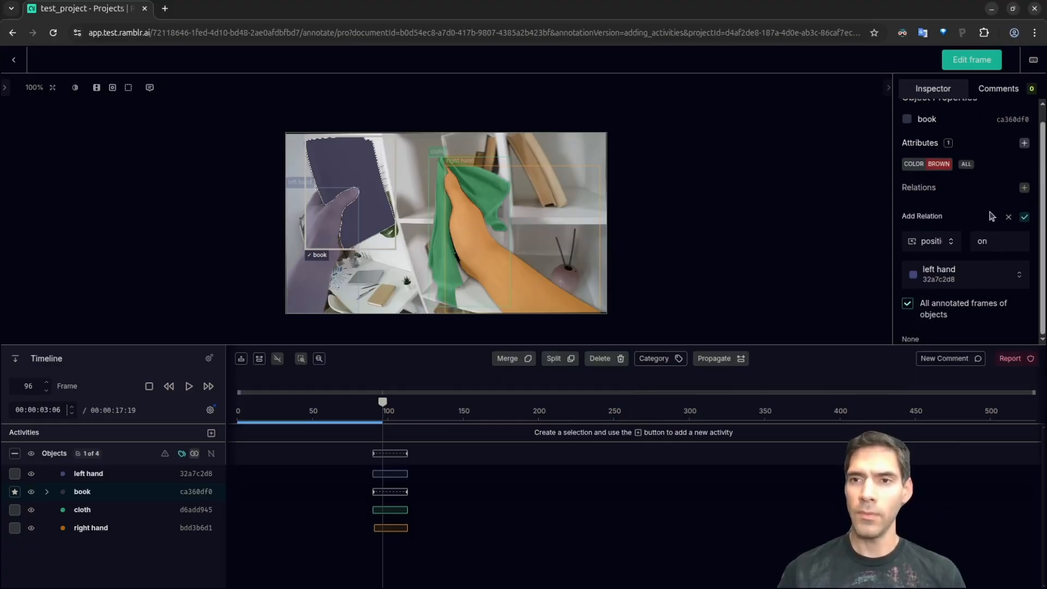
click(1025, 217)
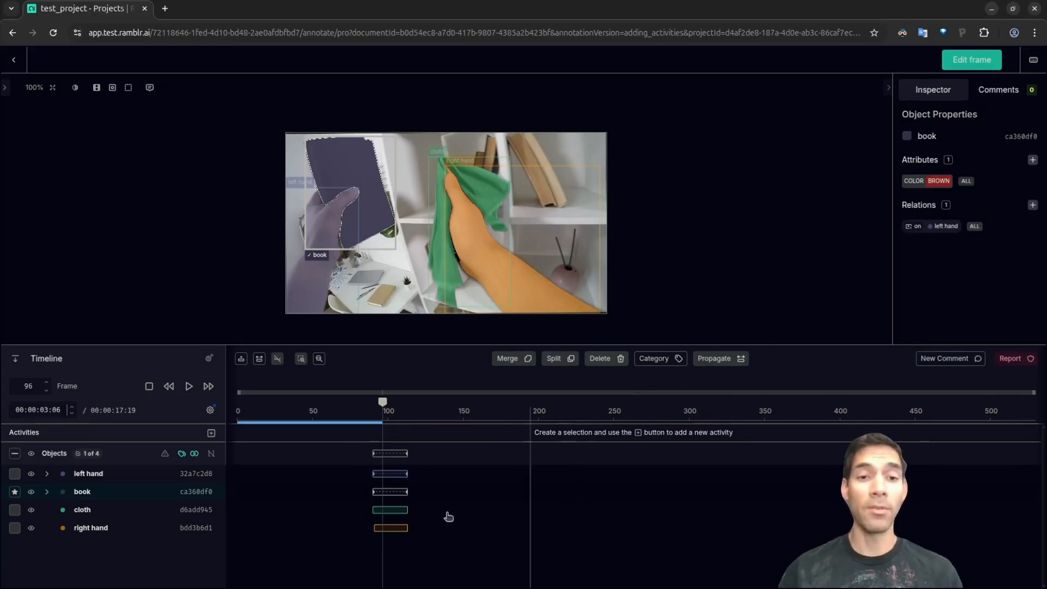
Step: Examine the book object's attributes and direct relations in the timeline's object list
click(47, 492)
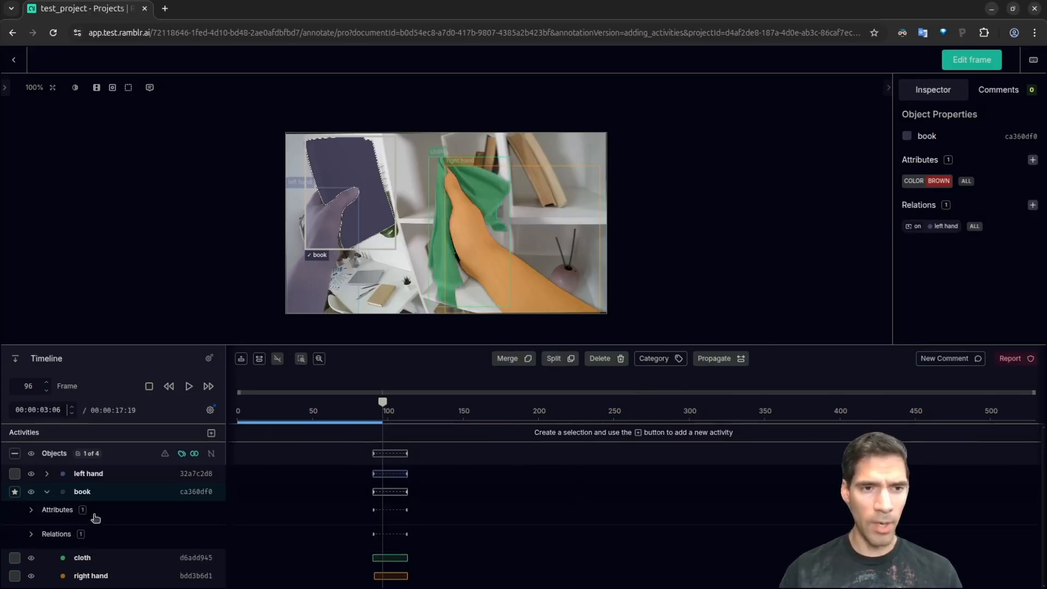
click(30, 509)
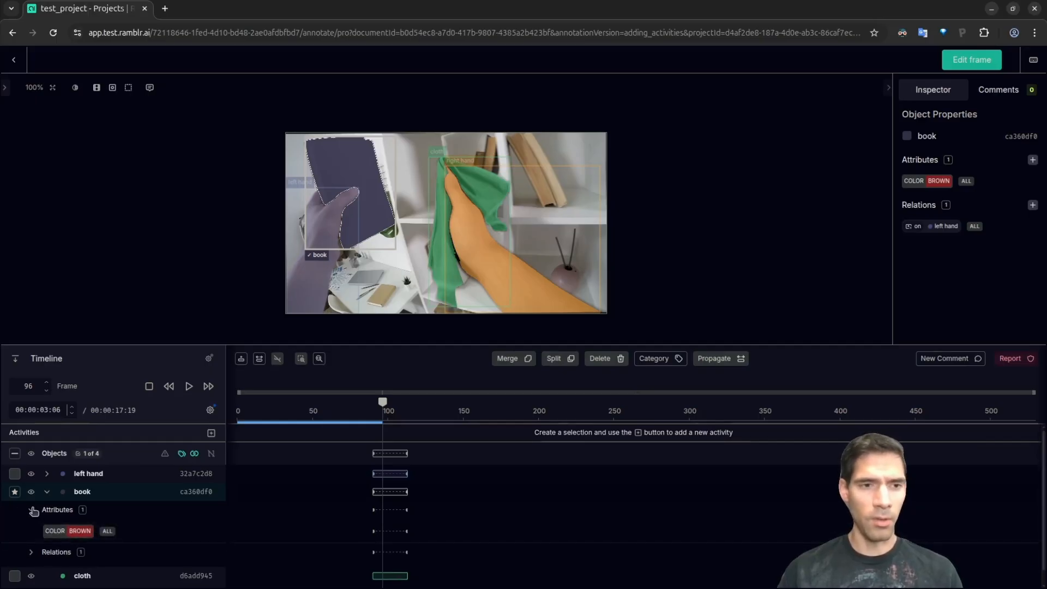
click(32, 510)
click(31, 533)
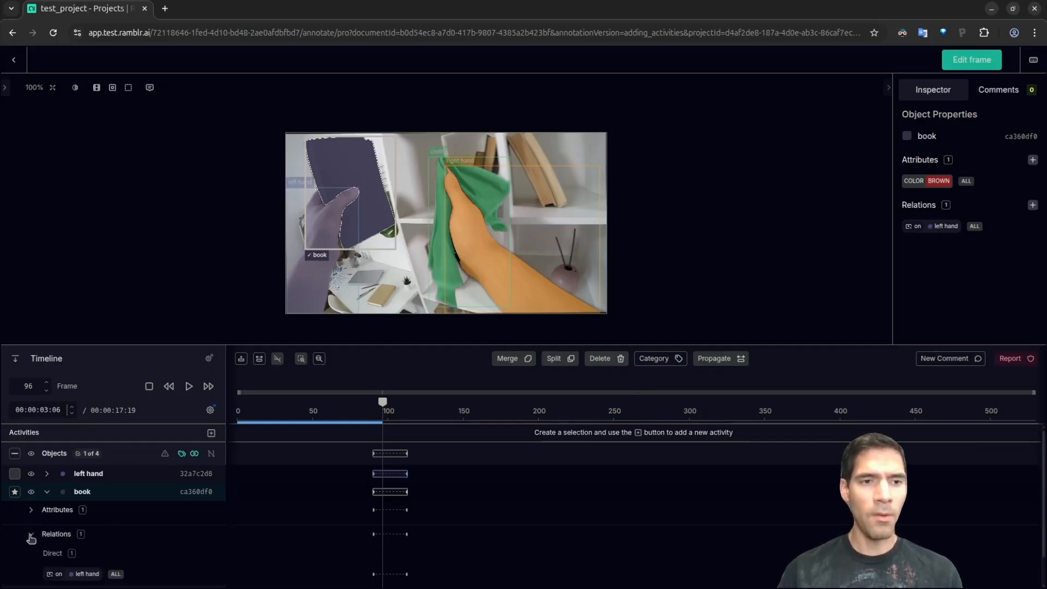
scroll(76, 522, down, 1)
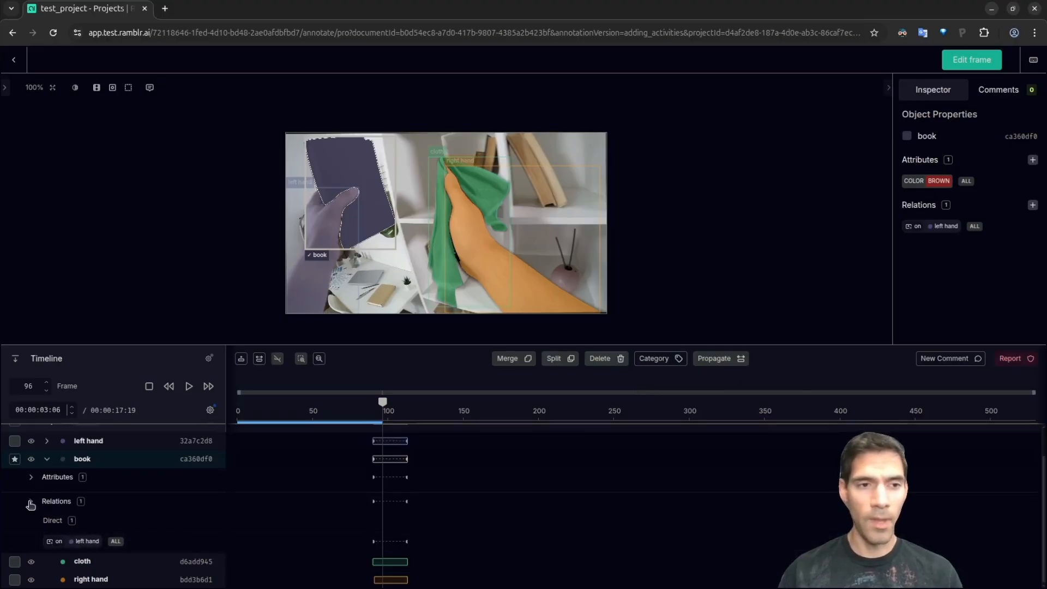
scroll(30, 505, up, 1)
click(46, 493)
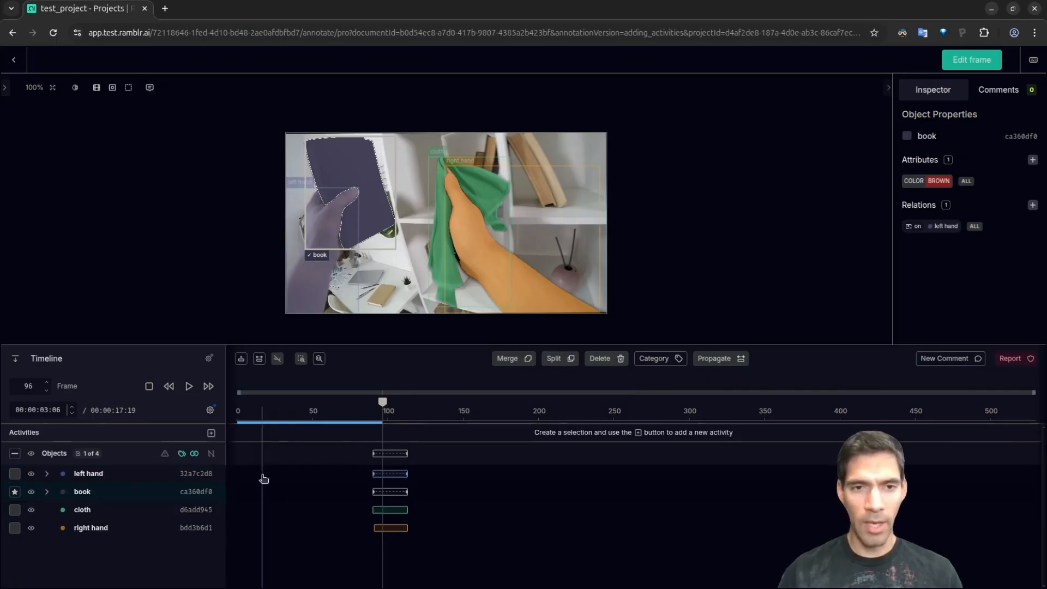
Step: Examine the left hand object's indirect relations in the timeline's object list
click(47, 474)
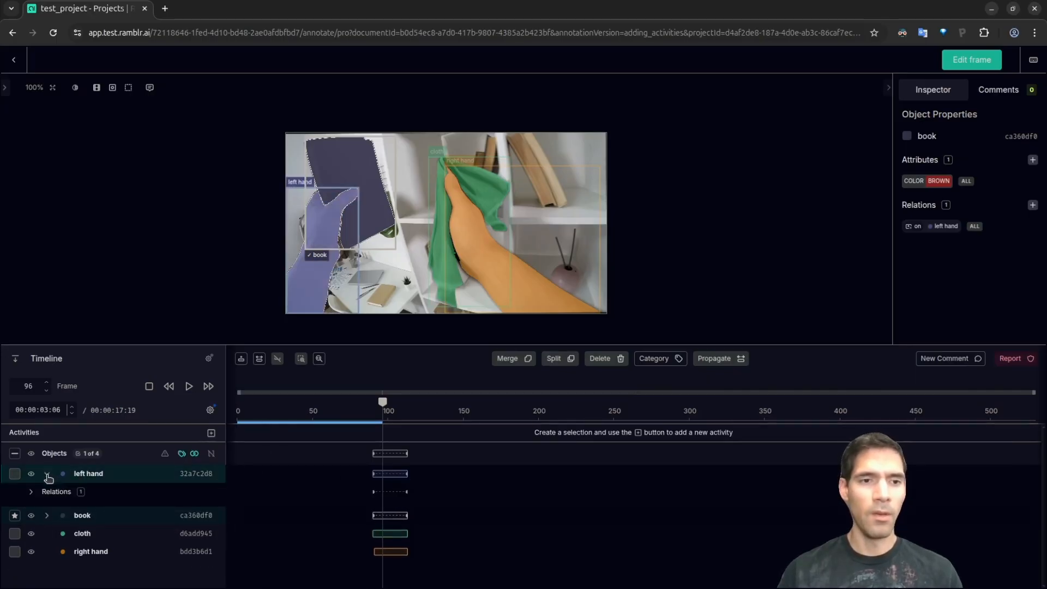
click(31, 492)
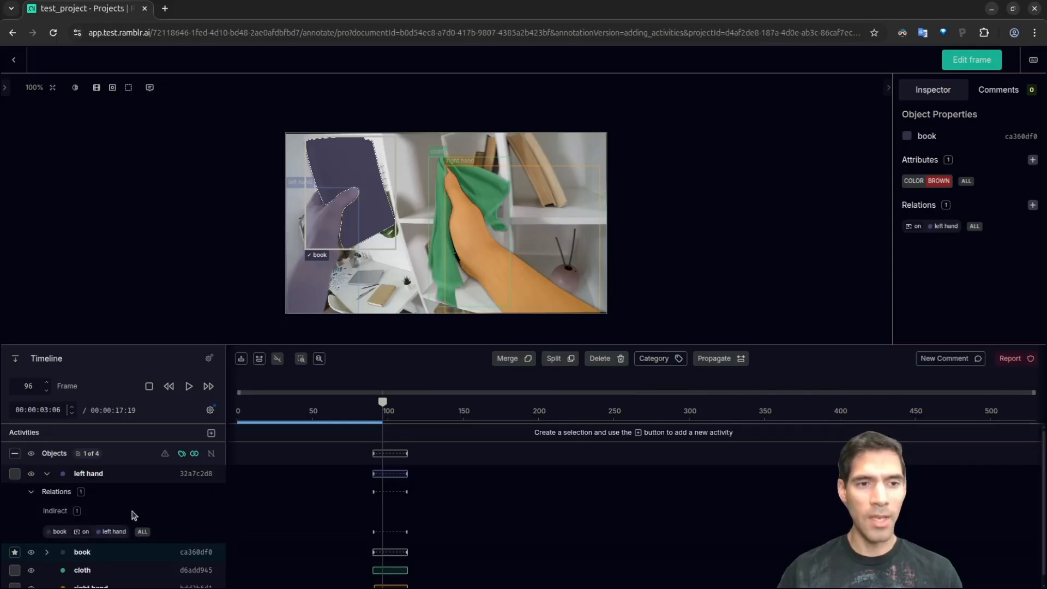
scroll(133, 515, down, 1)
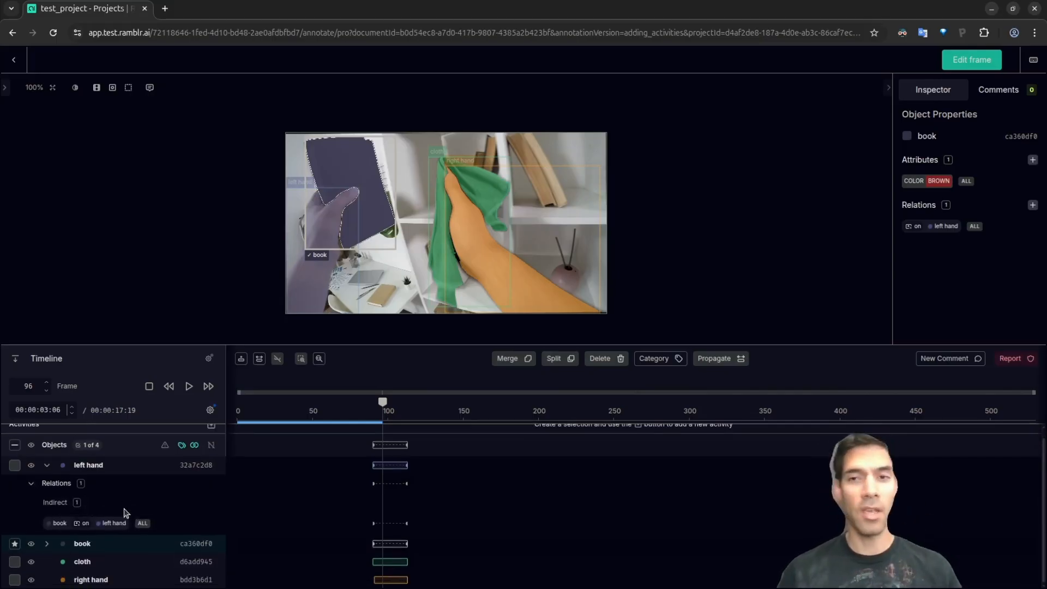
click(31, 483)
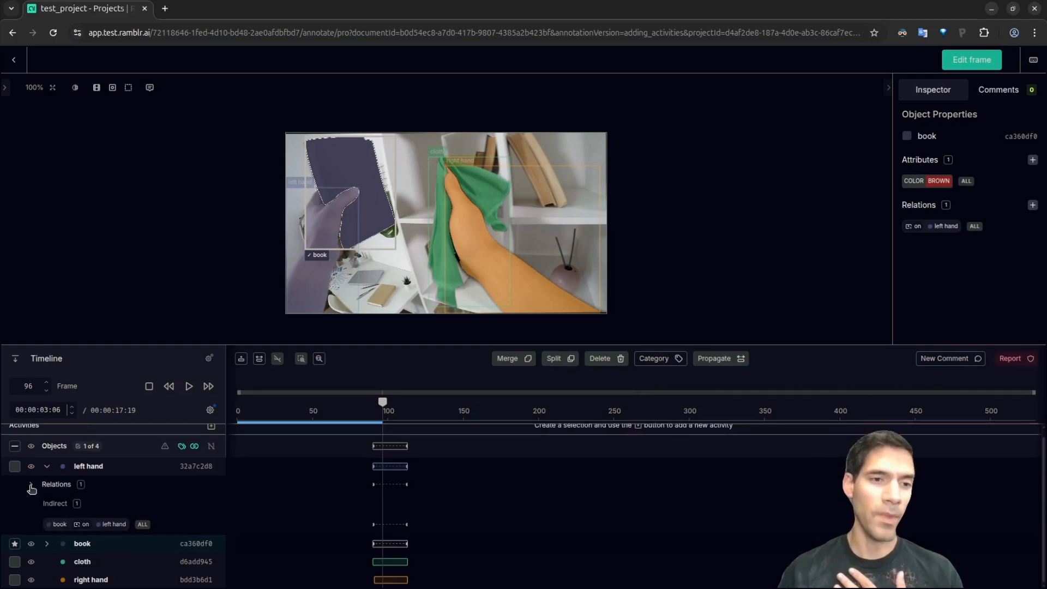
click(47, 475)
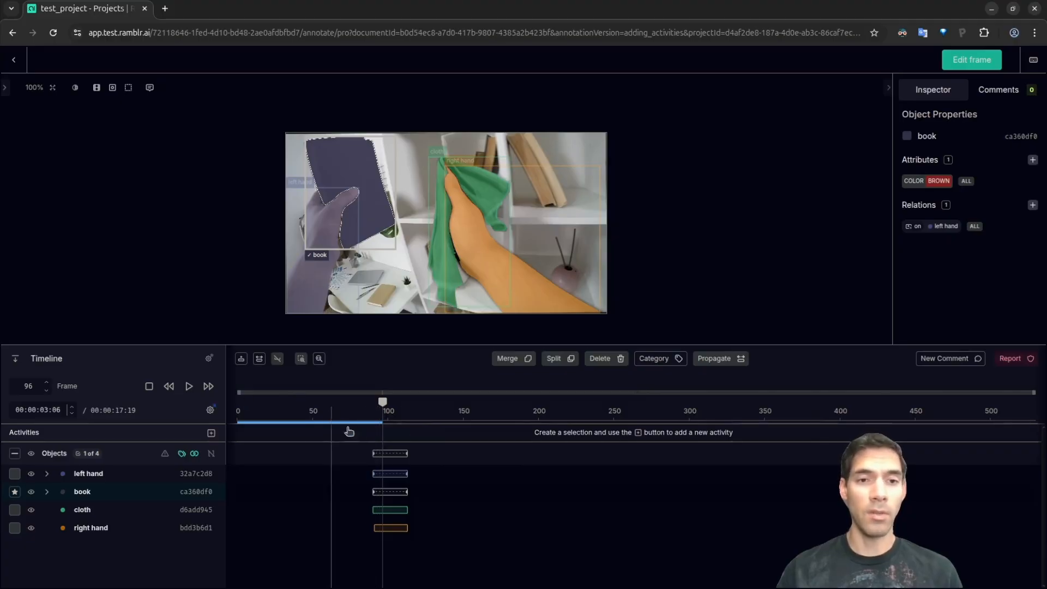
Step: Add the predefined activity grab book over frames 85 to 106 and clear the frame selection
drag(383, 439, 398, 439)
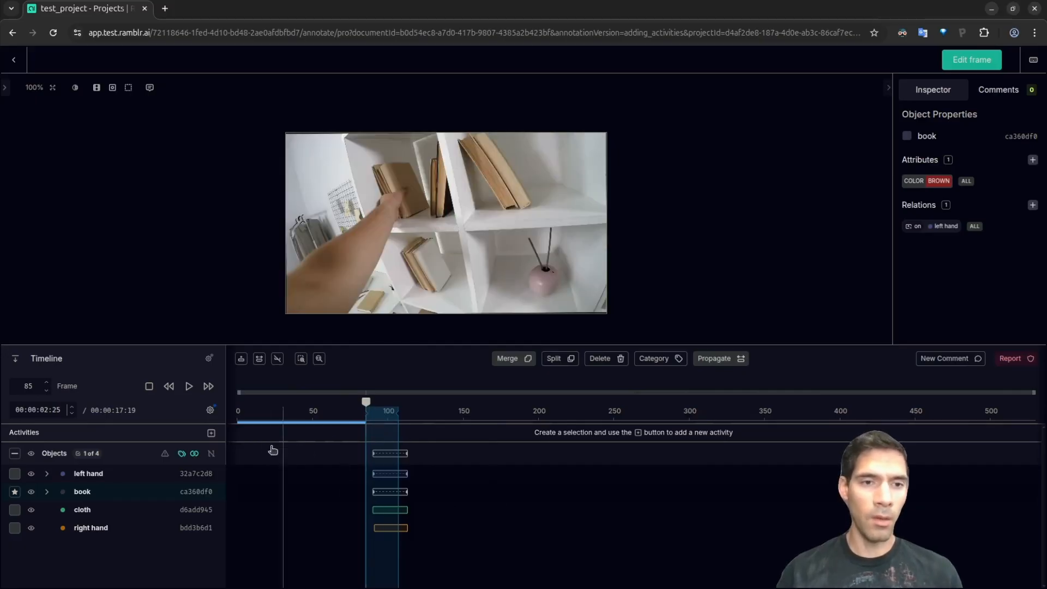
click(211, 434)
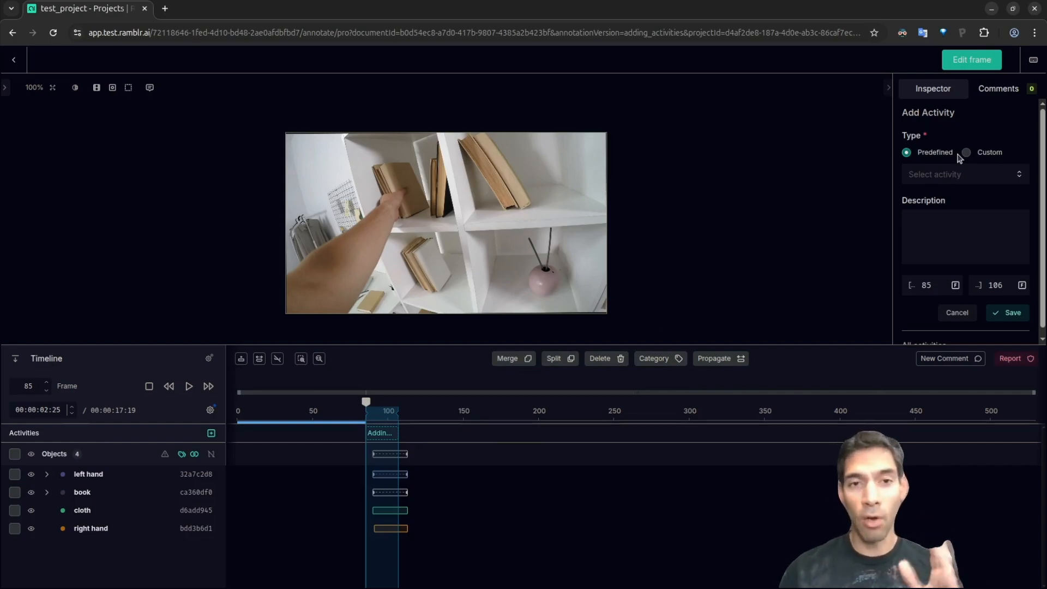
click(955, 179)
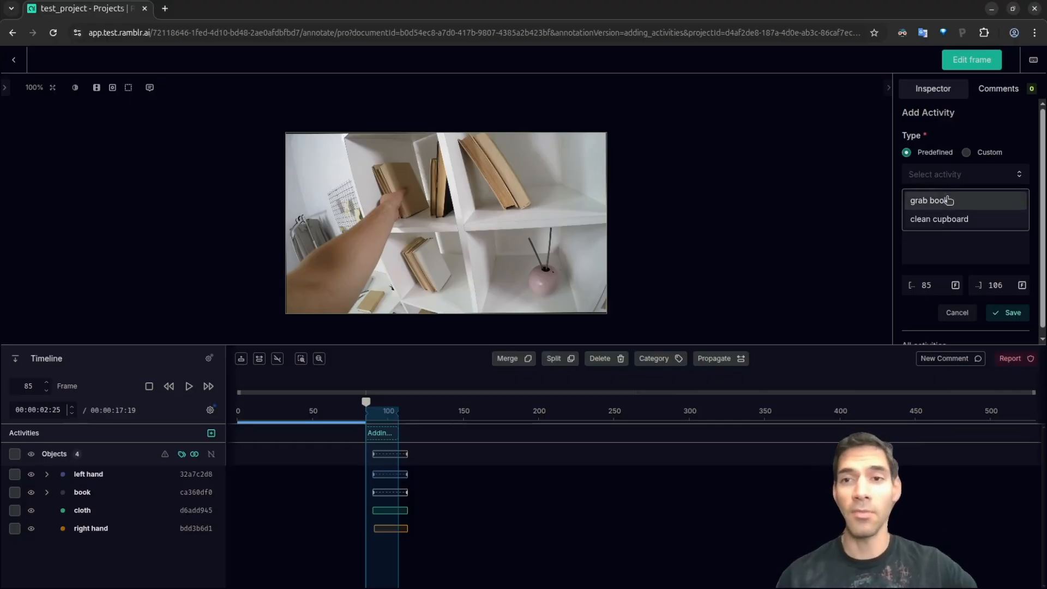
click(949, 202)
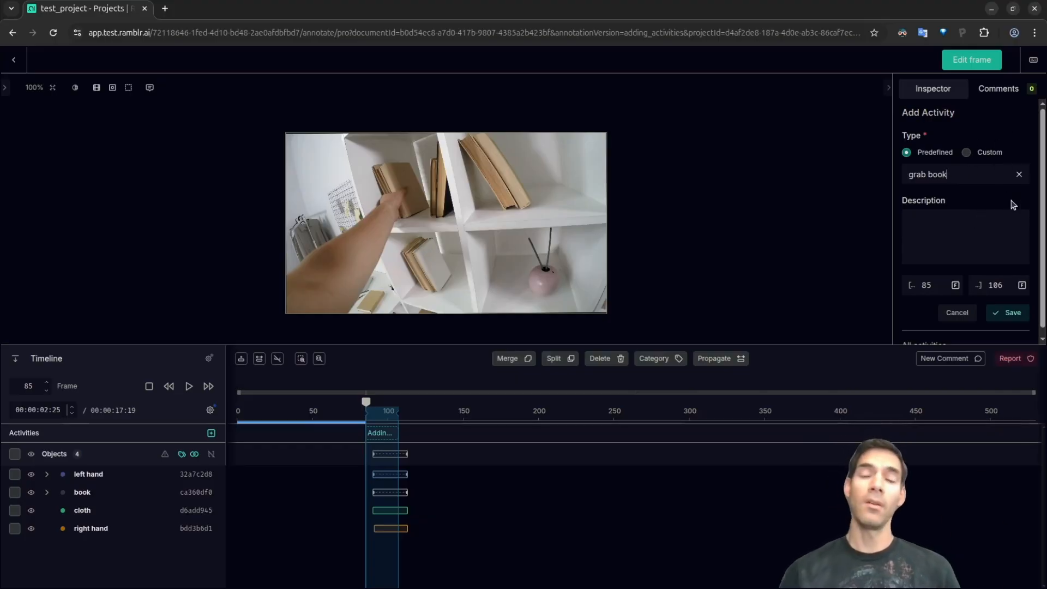
scroll(1012, 205, down, 1)
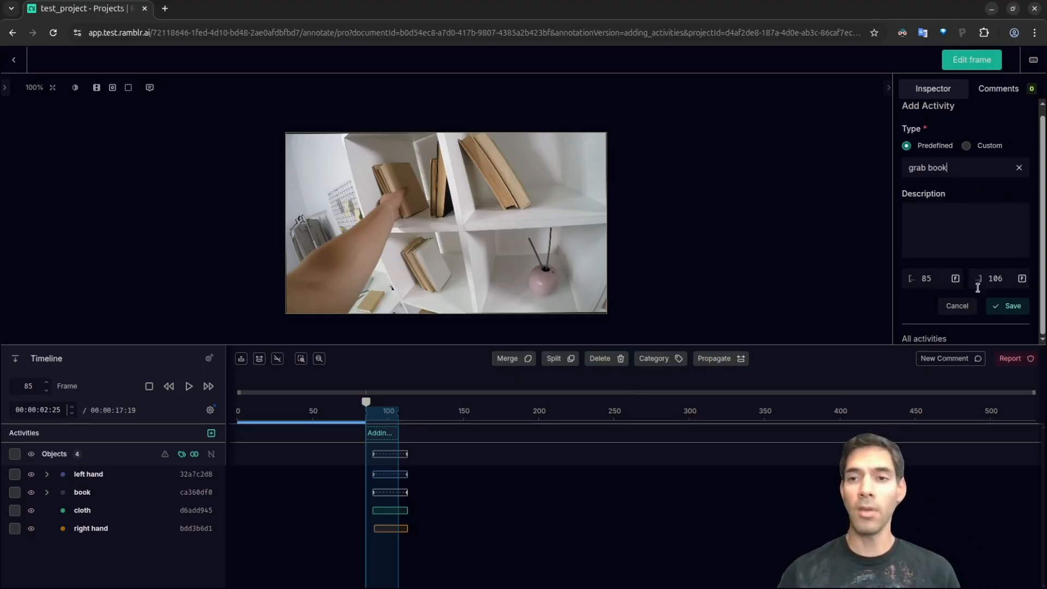
click(999, 309)
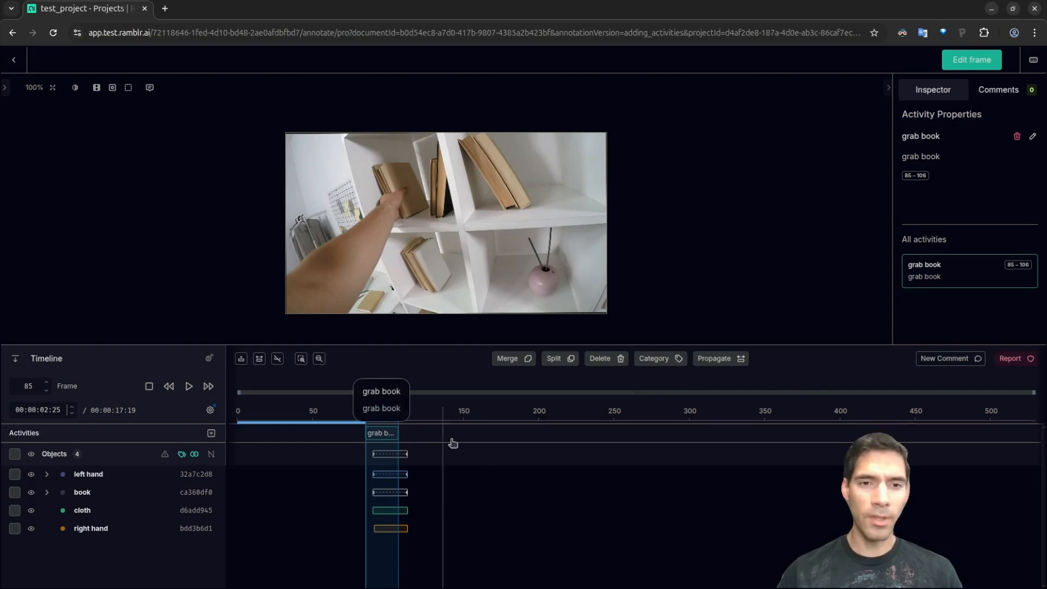
click(276, 363)
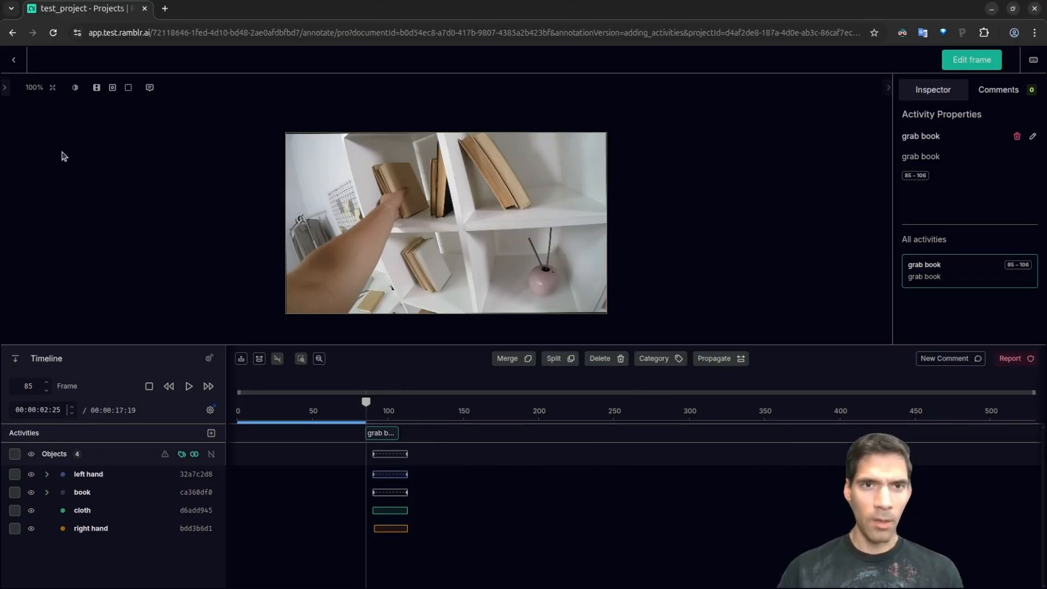
click(15, 62)
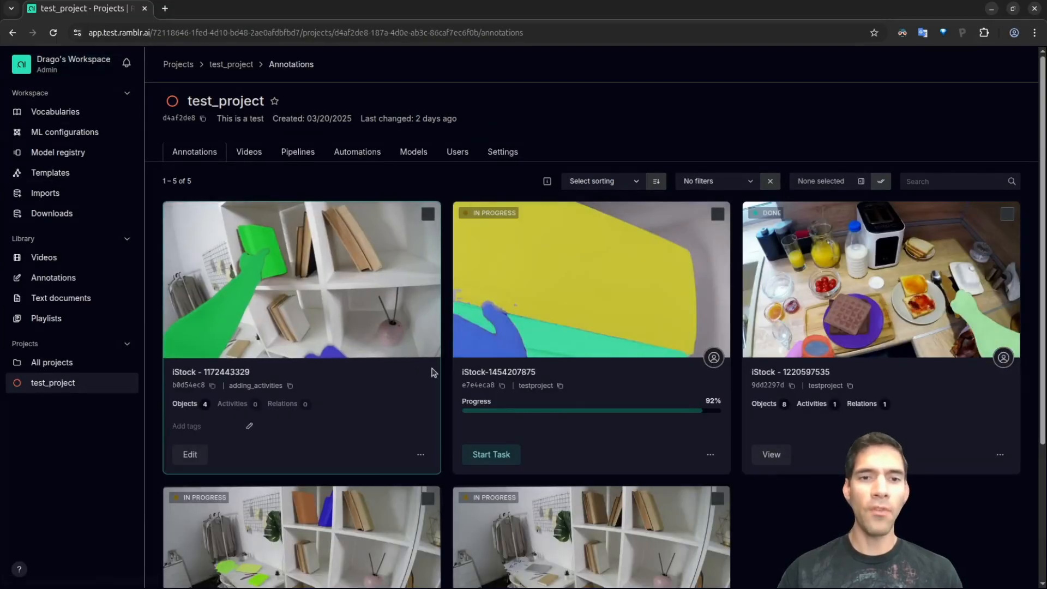
click(421, 455)
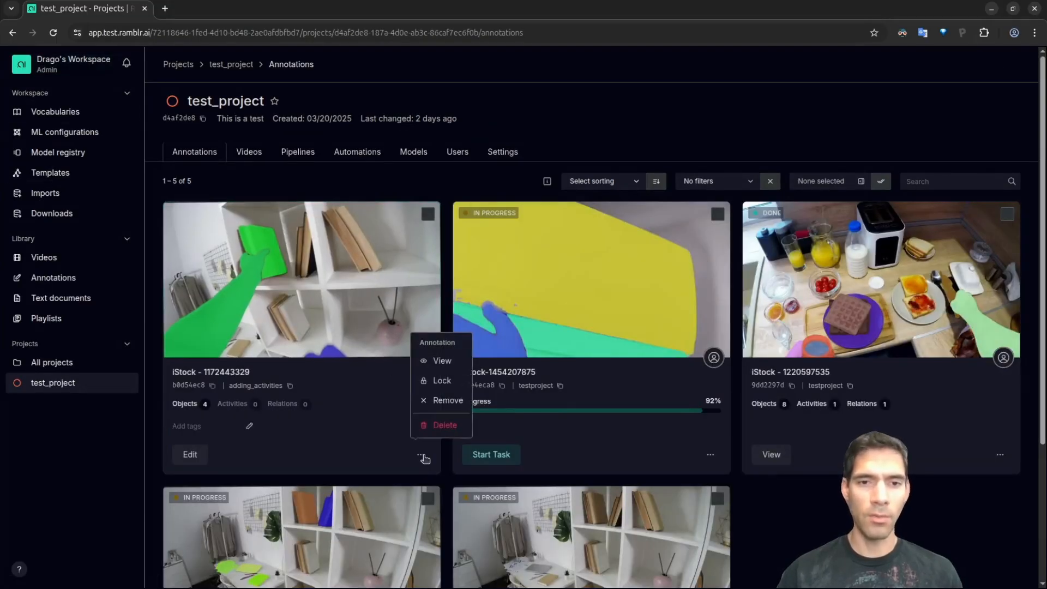
click(441, 361)
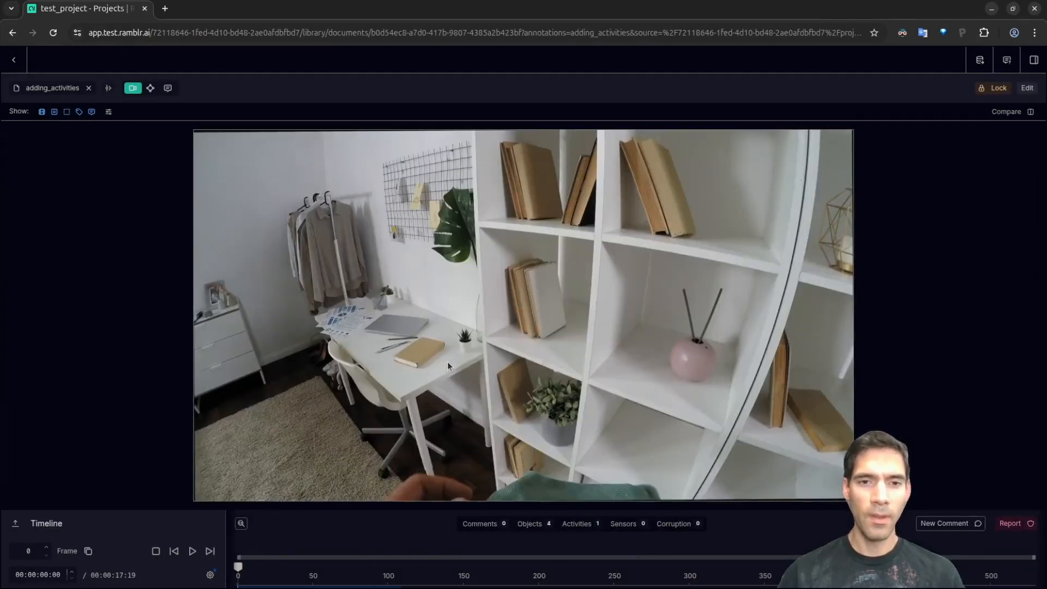
click(531, 524)
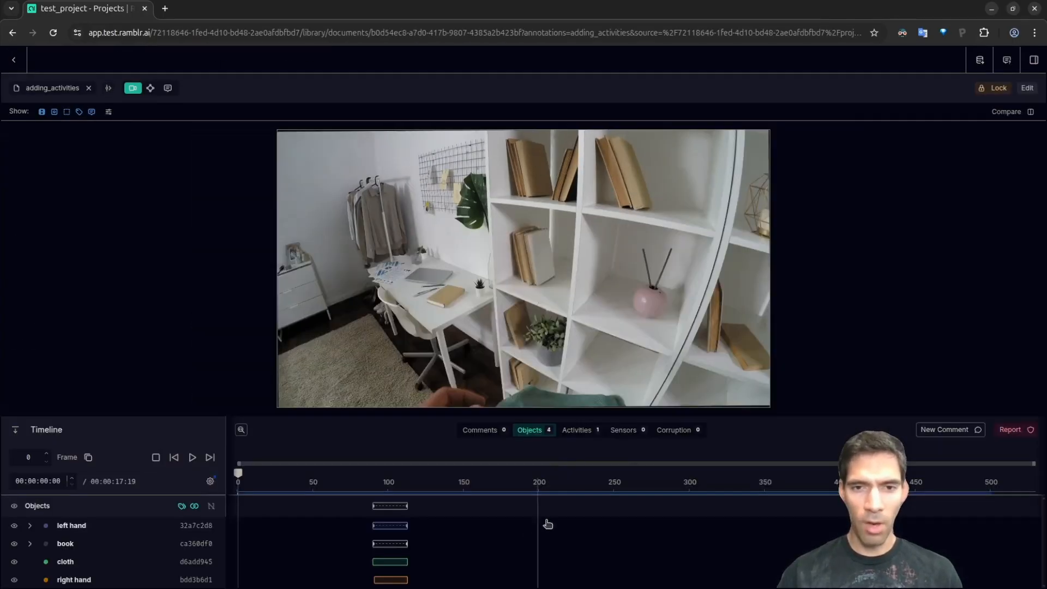
click(579, 431)
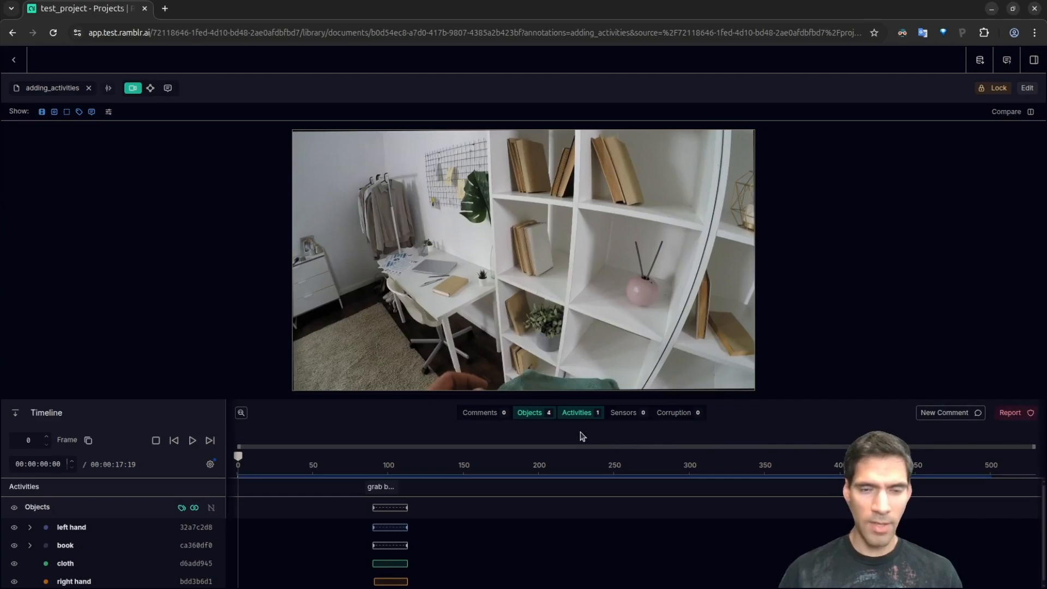
Step: Inspect the grab book activity's properties and the attribute and relation entries under the book object
click(382, 486)
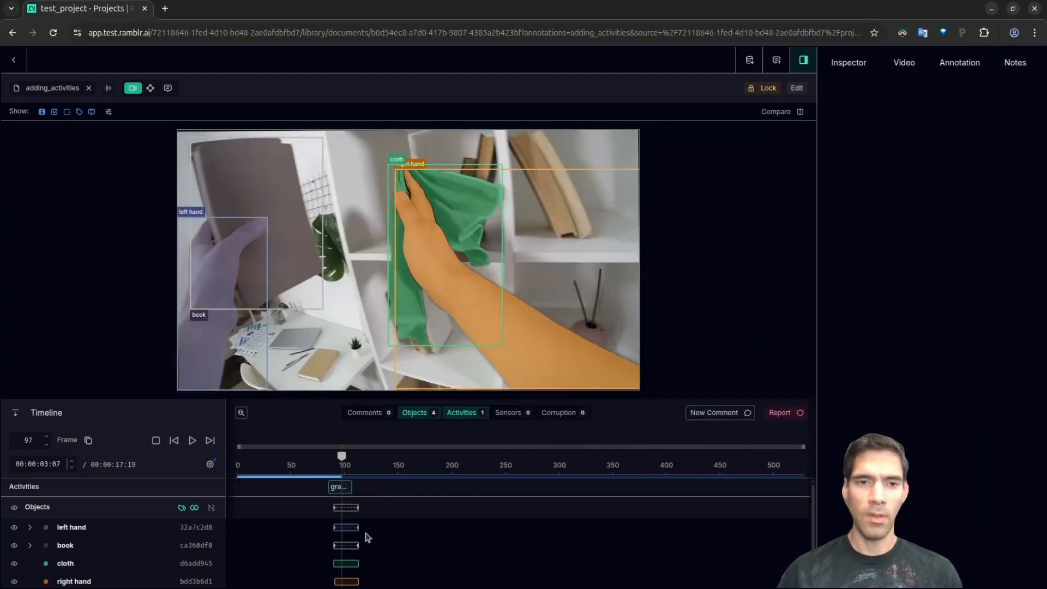
click(848, 62)
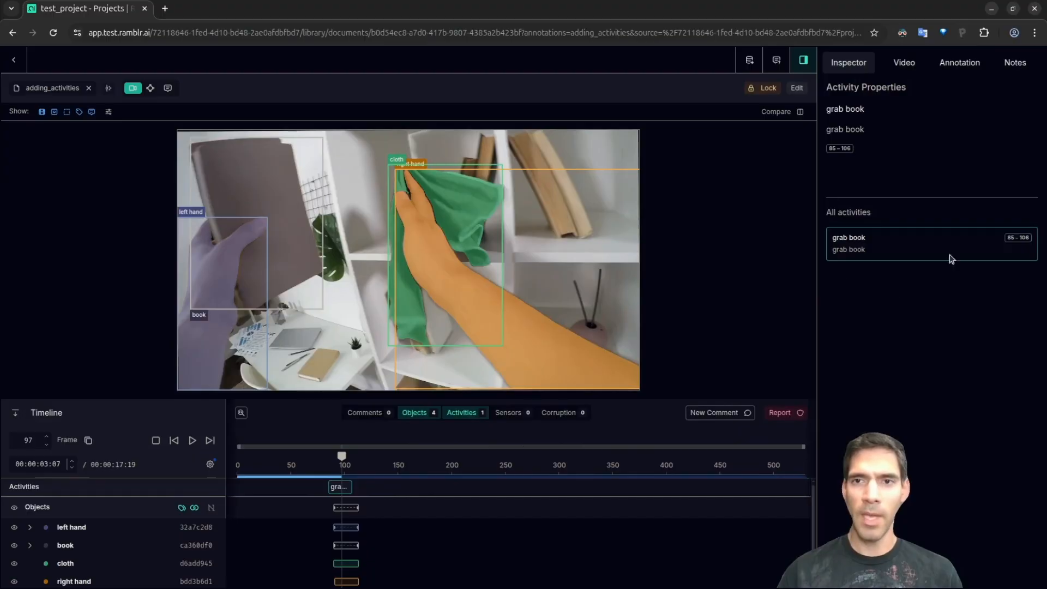
click(803, 60)
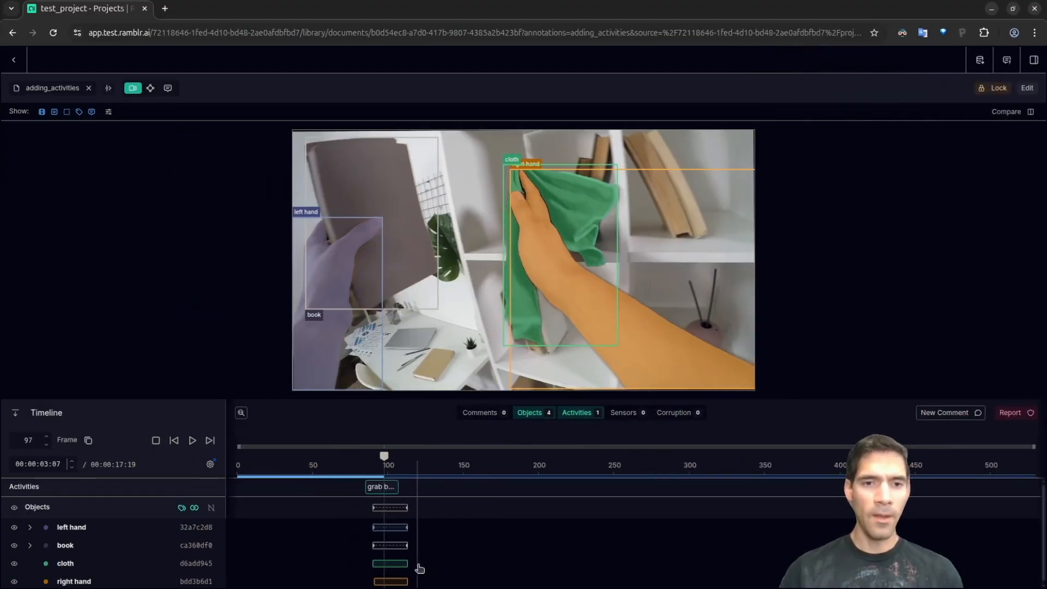
click(30, 545)
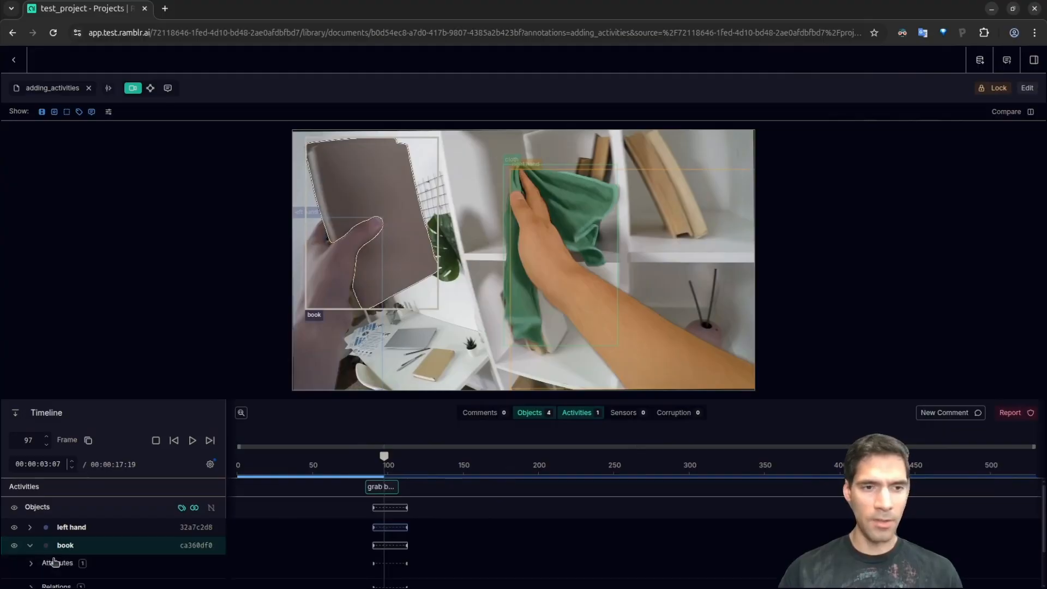
scroll(61, 519, down, 1)
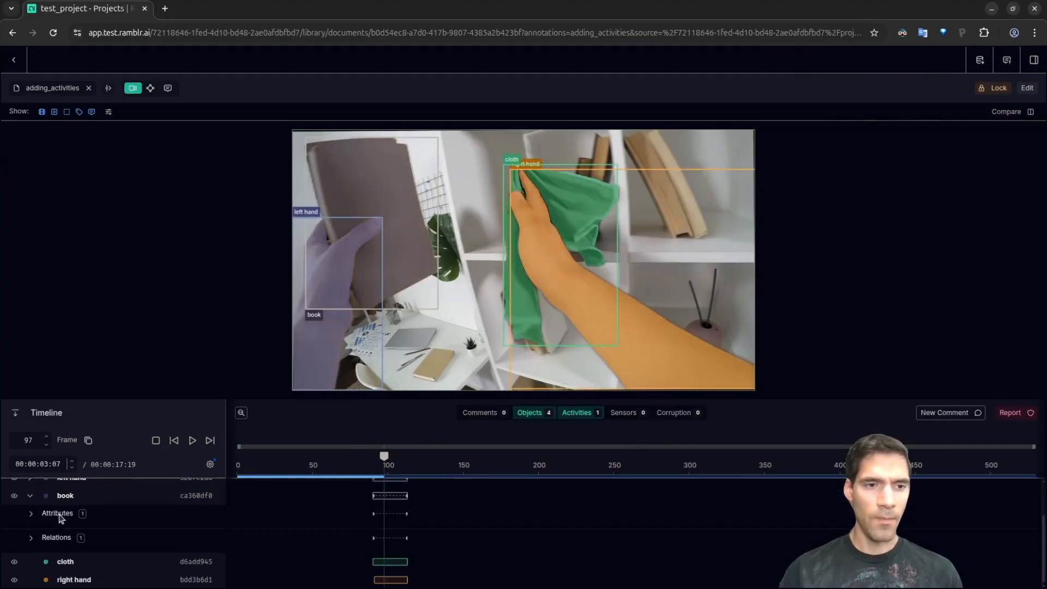
click(29, 496)
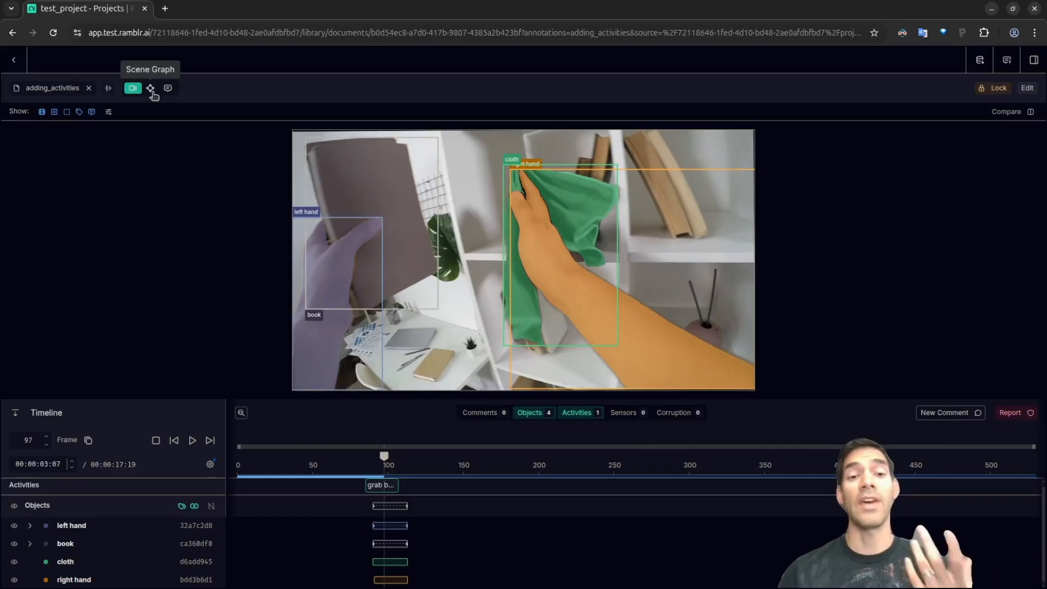
Step: Display the scene graph beside the video and inspect the book node's details
click(151, 88)
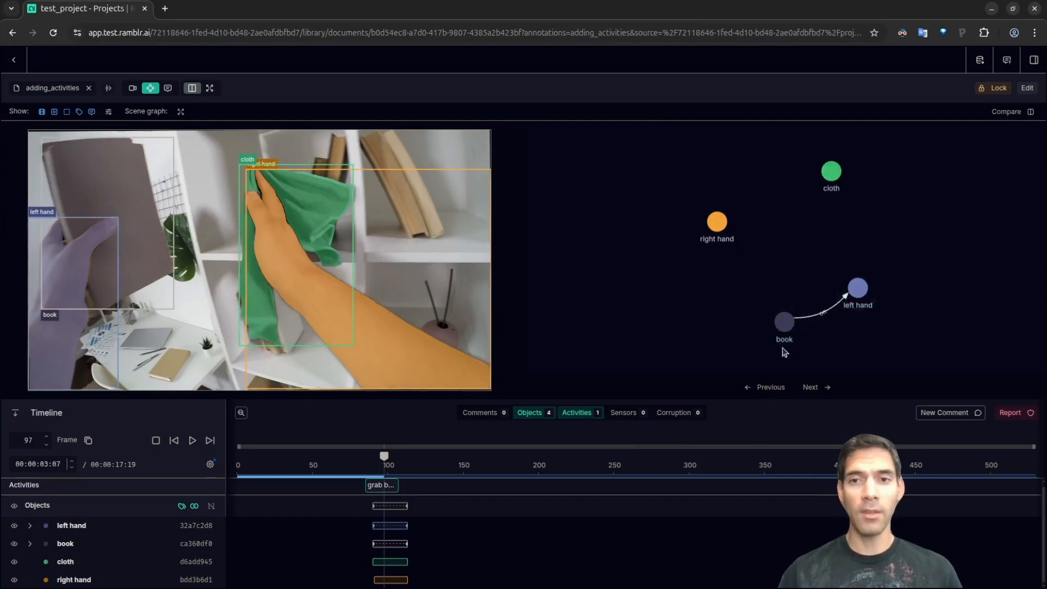
mouse_move(788, 322)
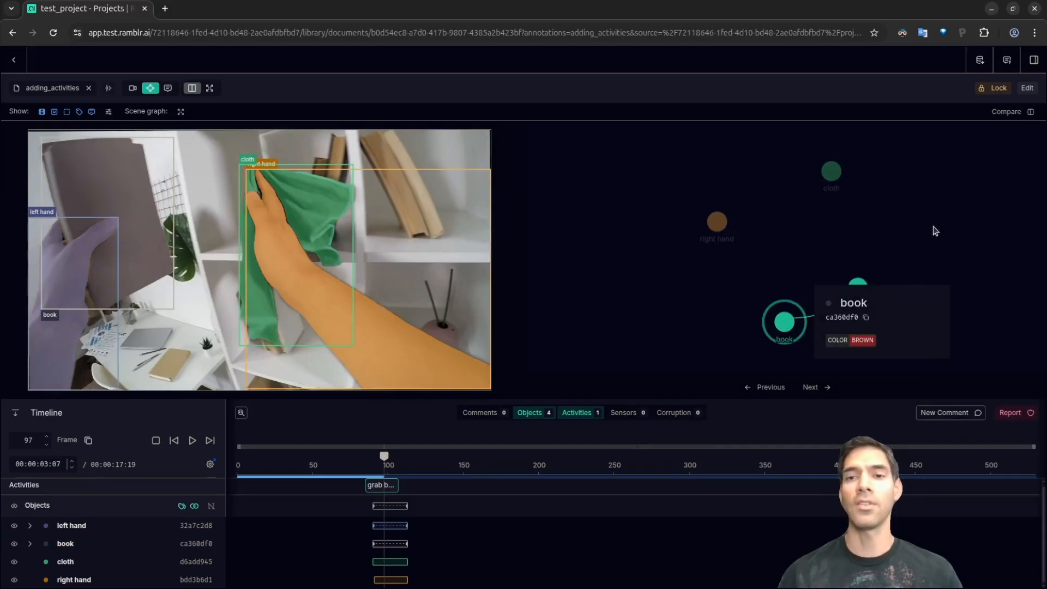
click(874, 220)
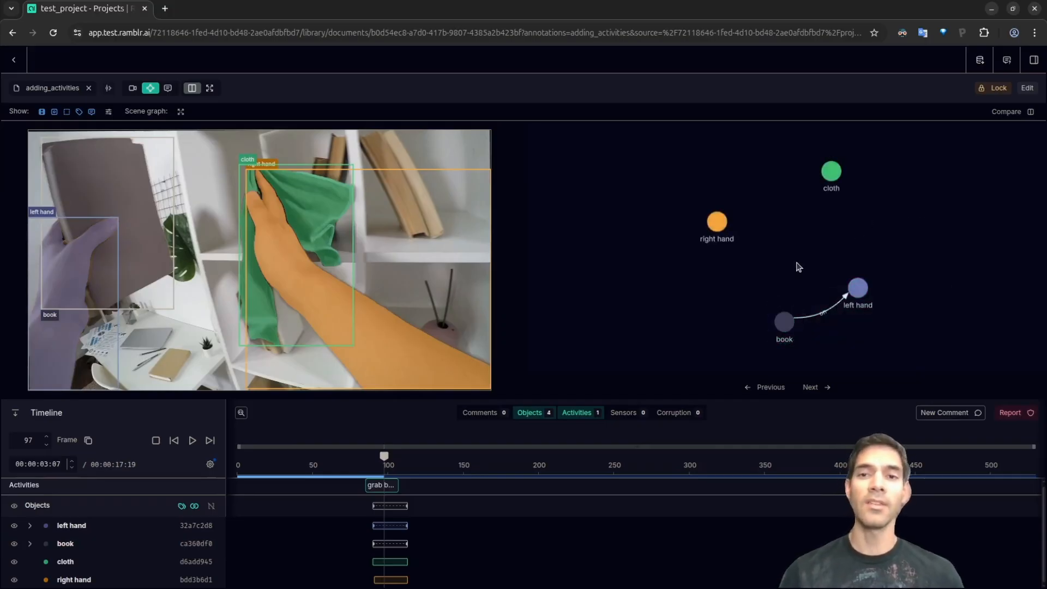